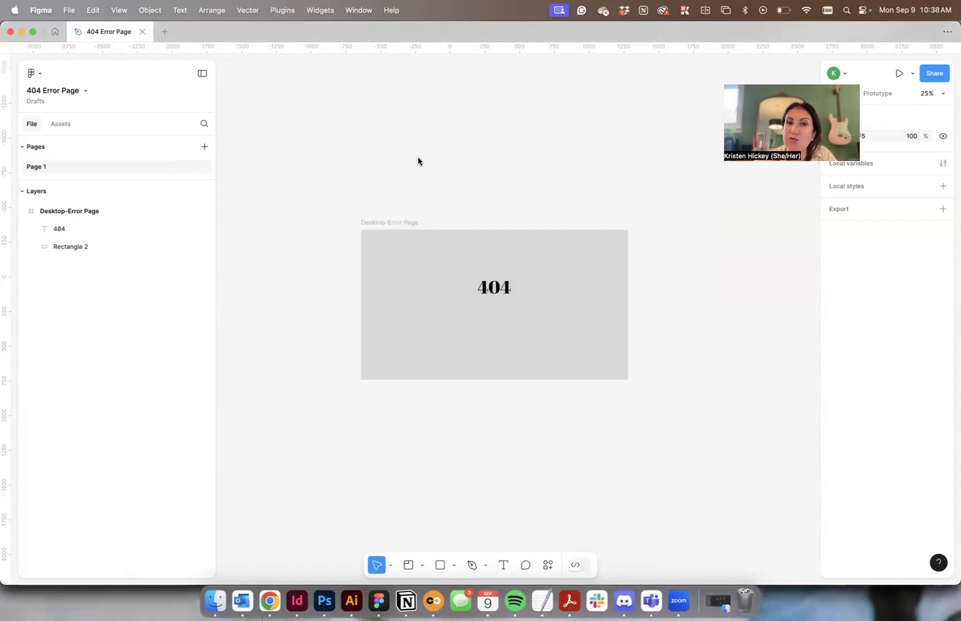
# Step: Import the stack-of-books photo onto the canvas beside the frame and scale it to about 1391 × 925
pyautogui.scroll(-5, 615, 168)
pyautogui.moveTo(577, 140); pyautogui.dragTo(539, 400)
pyautogui.moveTo(609, 508); pyautogui.dragTo(424, 396)
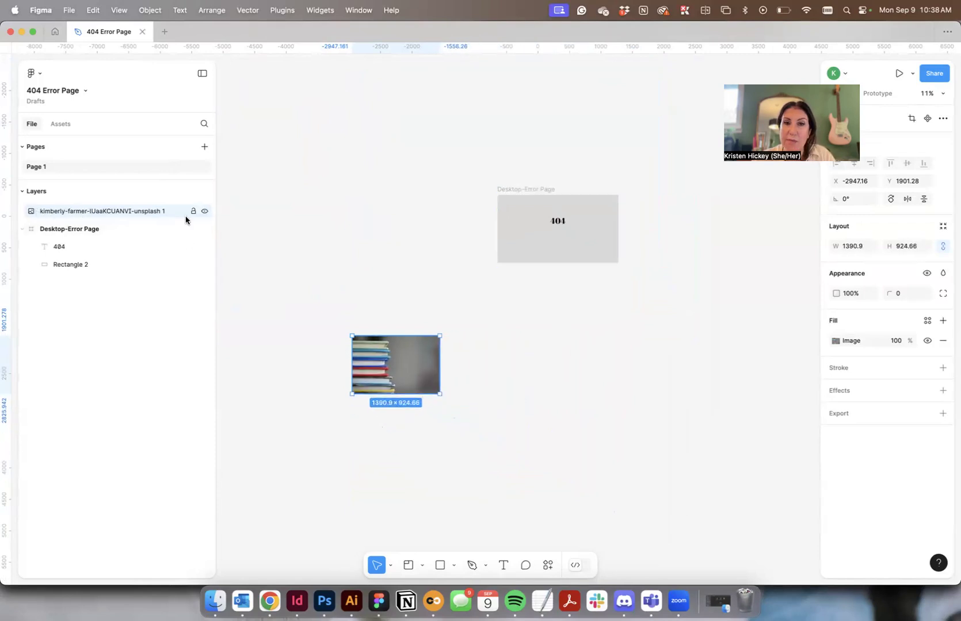
# Step: Move the books photo into the Desktop-Error Page frame at about X 73, Y 155 and send it to the back
pyautogui.press('Escape')
pyautogui.moveTo(369, 374); pyautogui.dragTo(528, 242)
pyautogui.scroll(3, 613, 302)
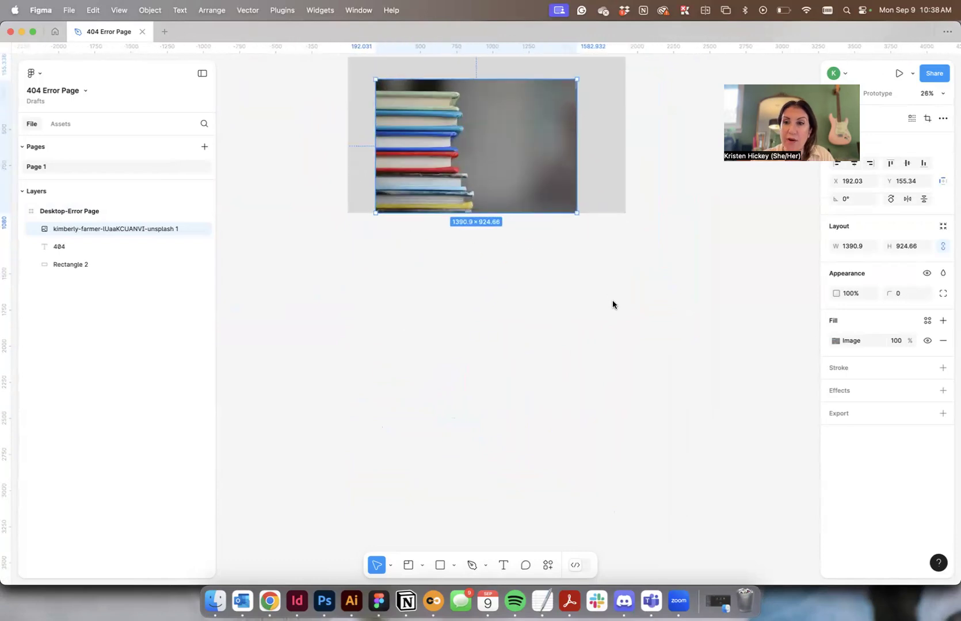
pyautogui.scroll(5, 613, 302)
pyautogui.scroll(-5, 613, 304)
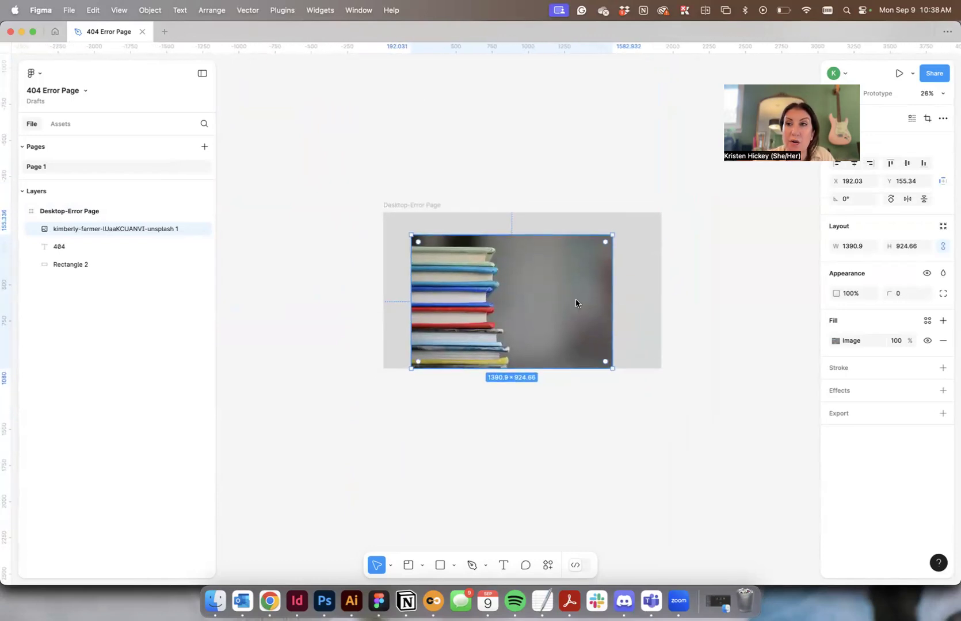
pyautogui.moveTo(546, 286)
pyautogui.mouseDown()
pyautogui.moveTo(511, 291)
pyautogui.moveTo(528, 285)
pyautogui.mouseUp()
pyautogui.rightClick(499, 282)
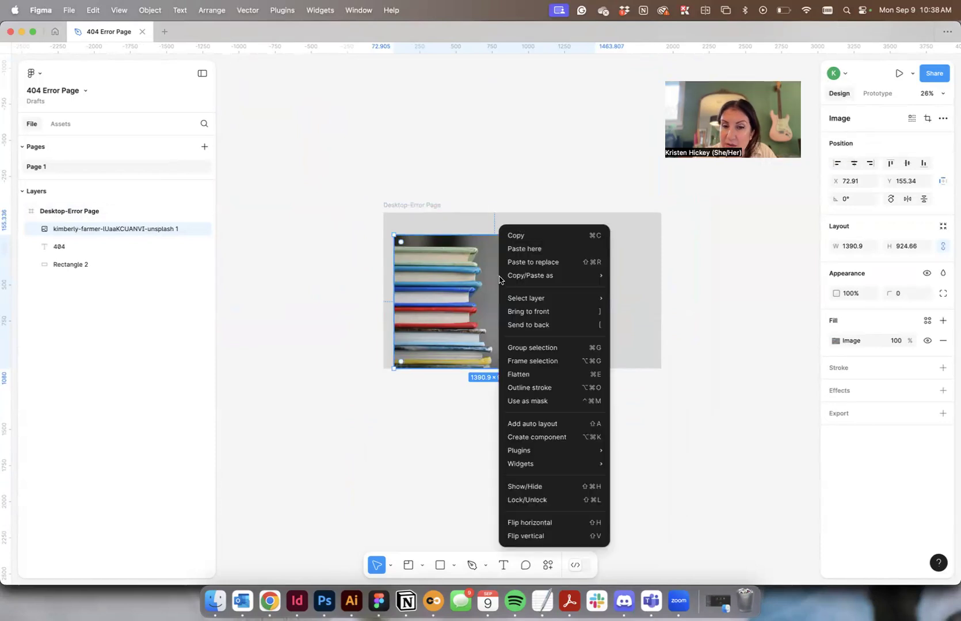
pyautogui.click(540, 329)
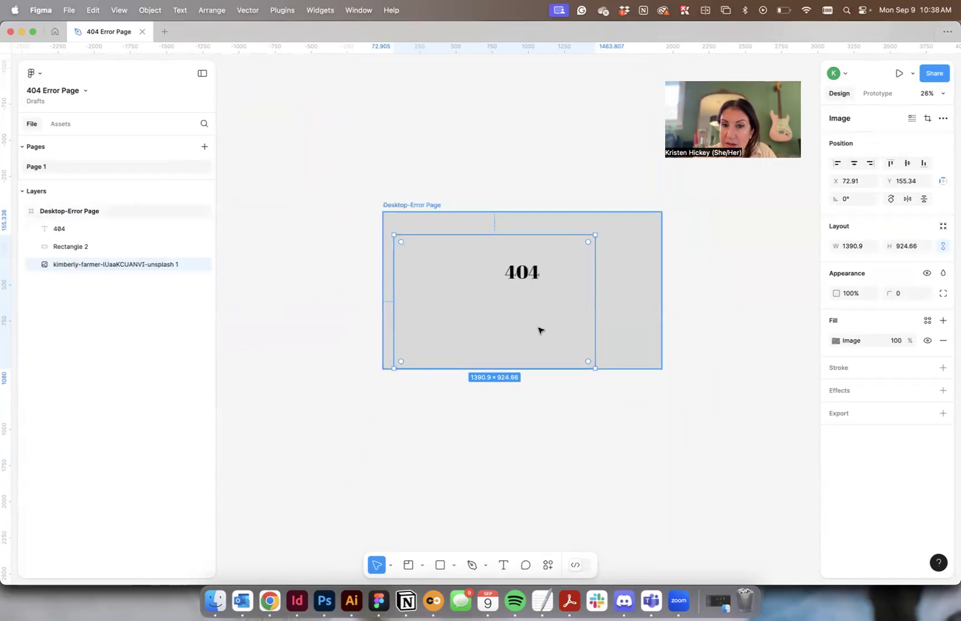
pyautogui.click(660, 249)
pyautogui.press('Delete')
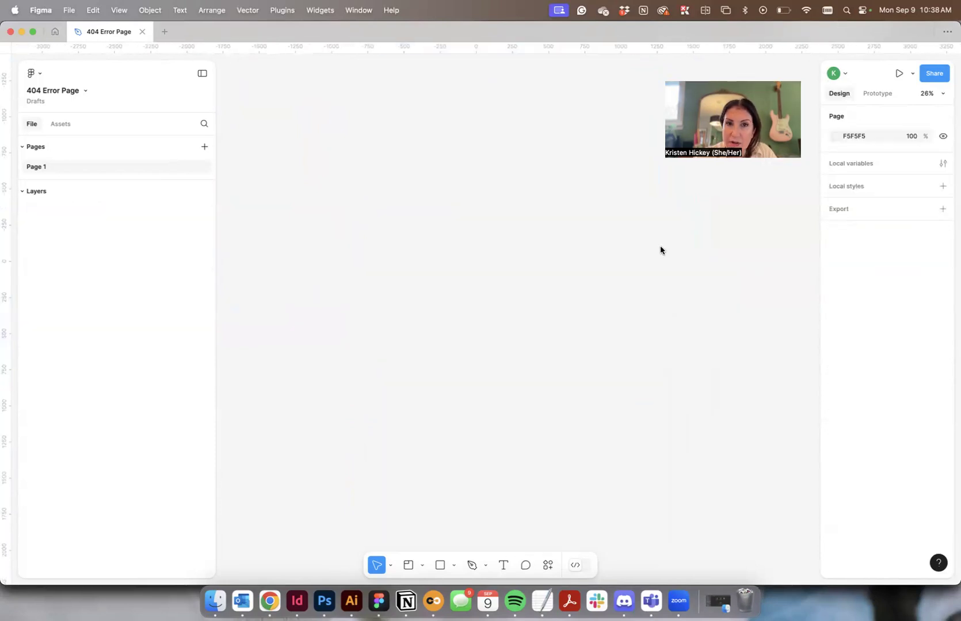
pyautogui.press('super+z')
pyautogui.press('Escape')
# Step: Delete the Rectangle 2 layer that covers the books photo
pyautogui.click(22, 213)
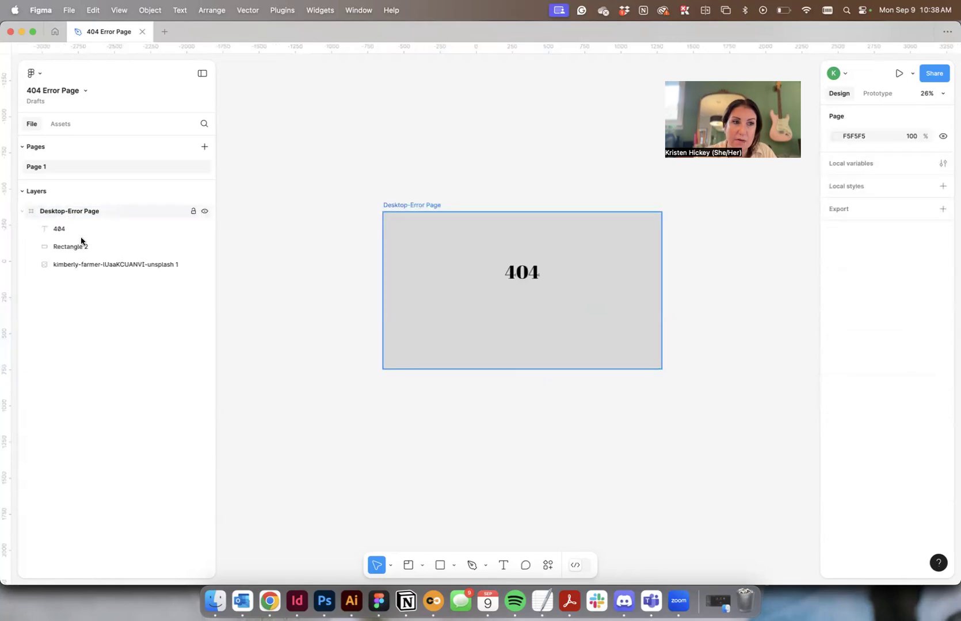
pyautogui.click(72, 248)
pyautogui.press('Delete')
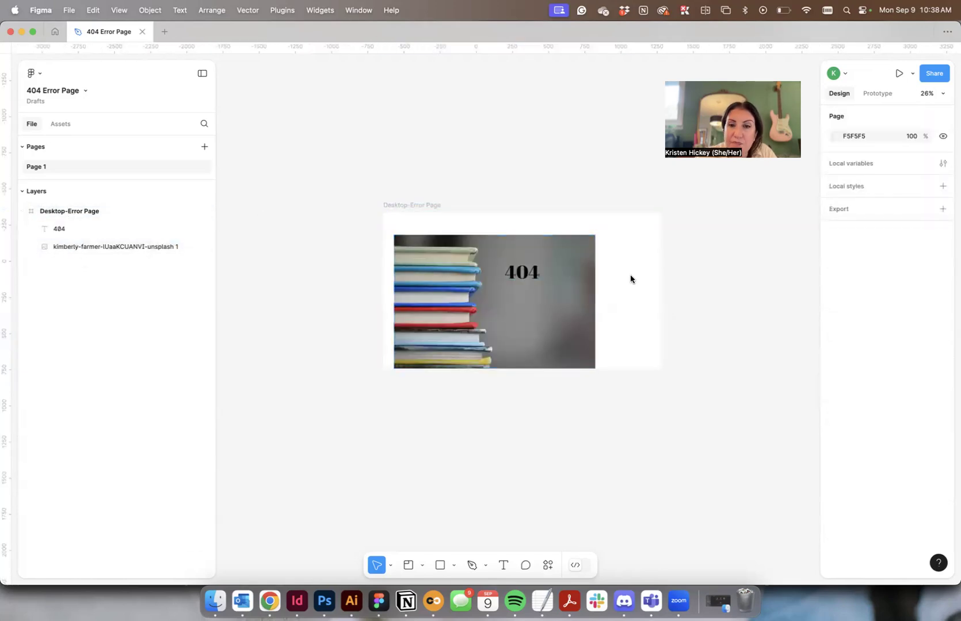
# Step: Enlarge the books photo to about 1920 × 1276 so it covers the whole frame as a background
pyautogui.click(580, 237)
pyautogui.moveTo(595, 236)
pyautogui.mouseDown()
pyautogui.moveTo(631, 222)
pyautogui.moveTo(594, 248)
pyautogui.mouseUp()
pyautogui.moveTo(619, 213); pyautogui.dragTo(660, 199)
pyautogui.click(729, 294)
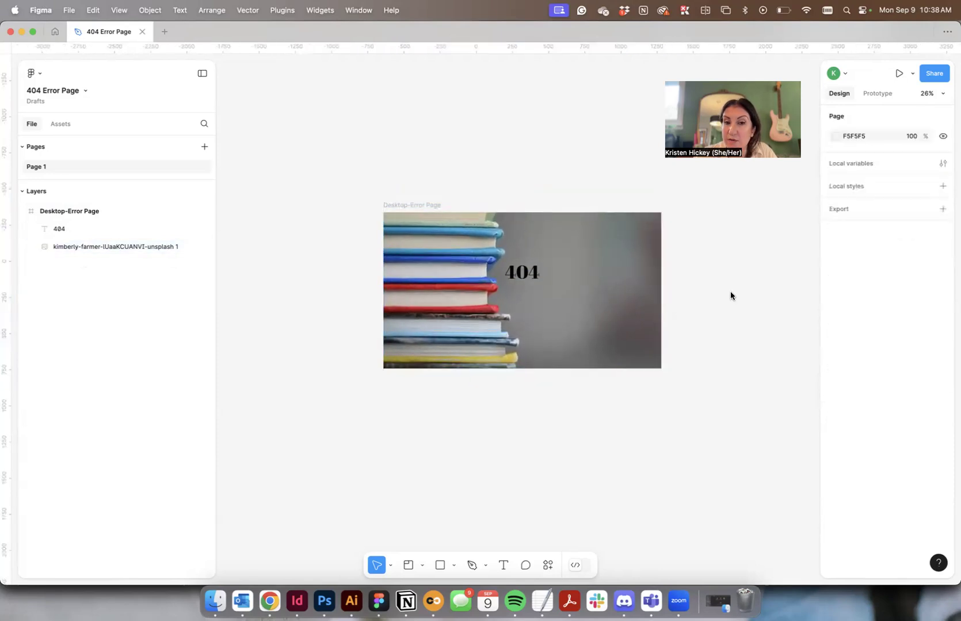
# Step: Shift the background photo down within the frame to Y about -50, keeping X at 0
pyautogui.click(603, 274)
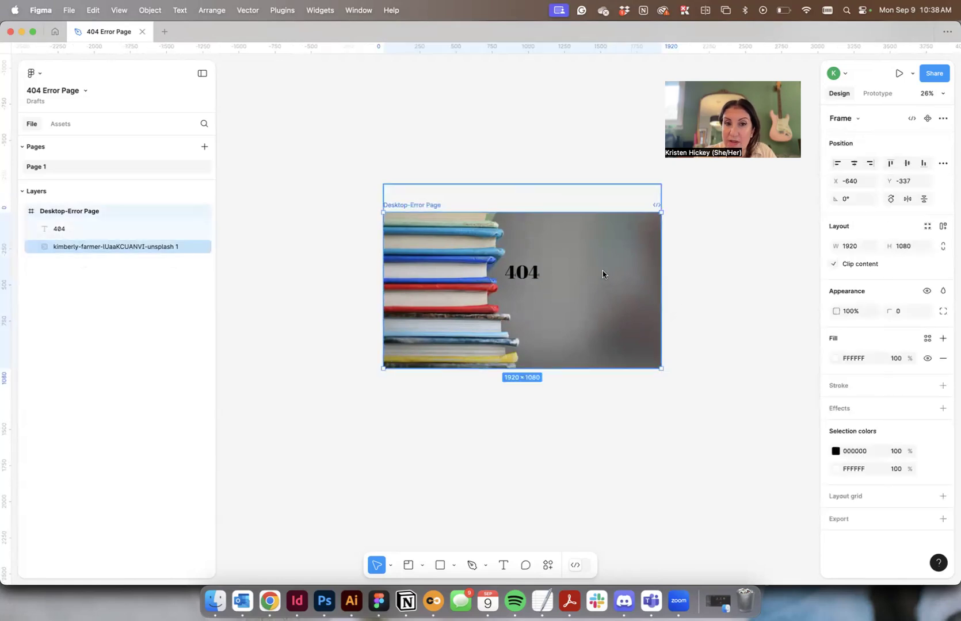
pyautogui.click(51, 247)
pyautogui.moveTo(575, 315); pyautogui.dragTo(576, 336)
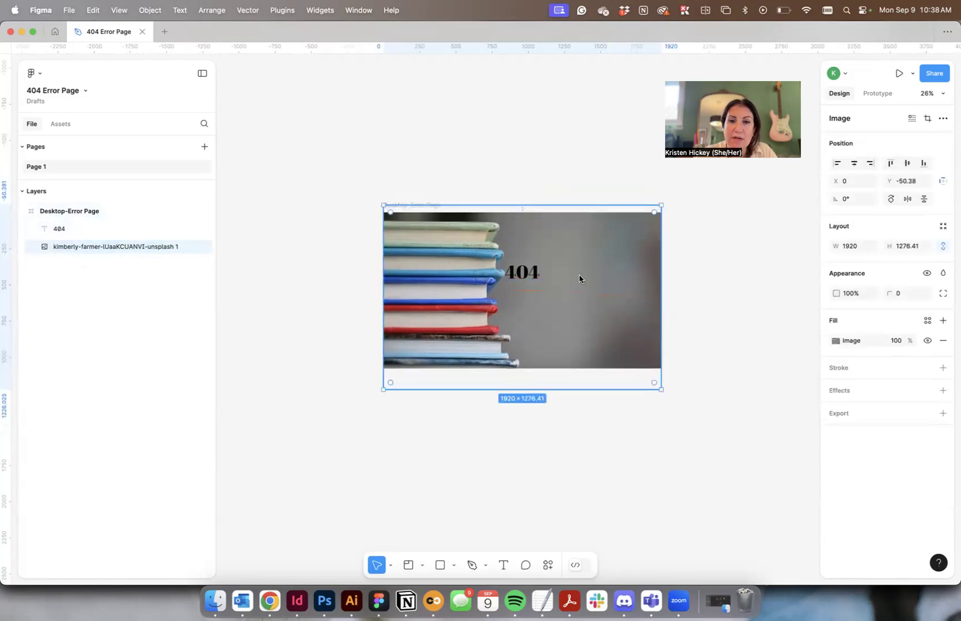
pyautogui.click(709, 278)
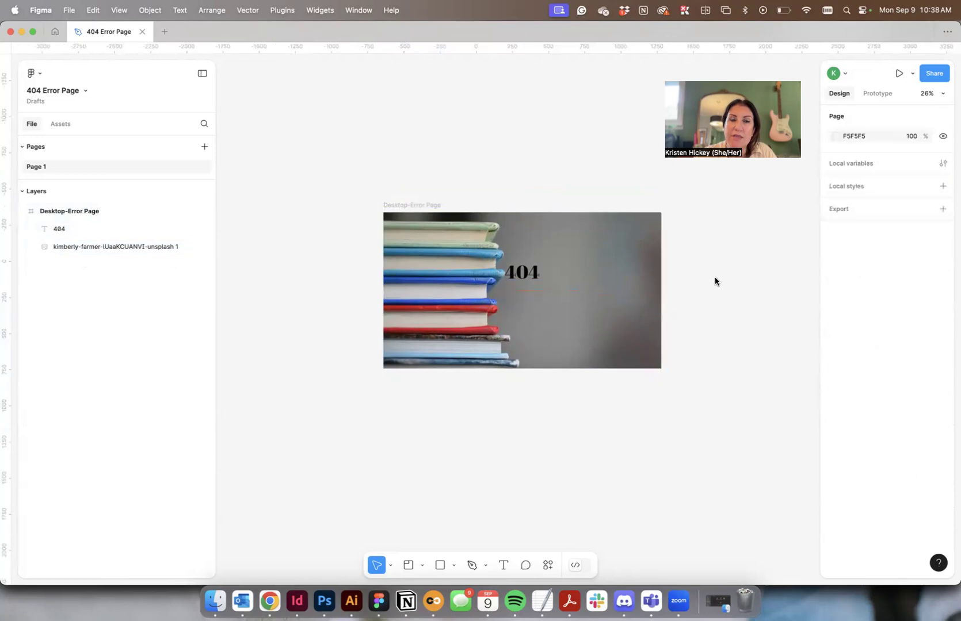
# Step: Shrink the books photo to about 947 × 629 and place it inside the frame at about X 208, Y 225
pyautogui.click(493, 316)
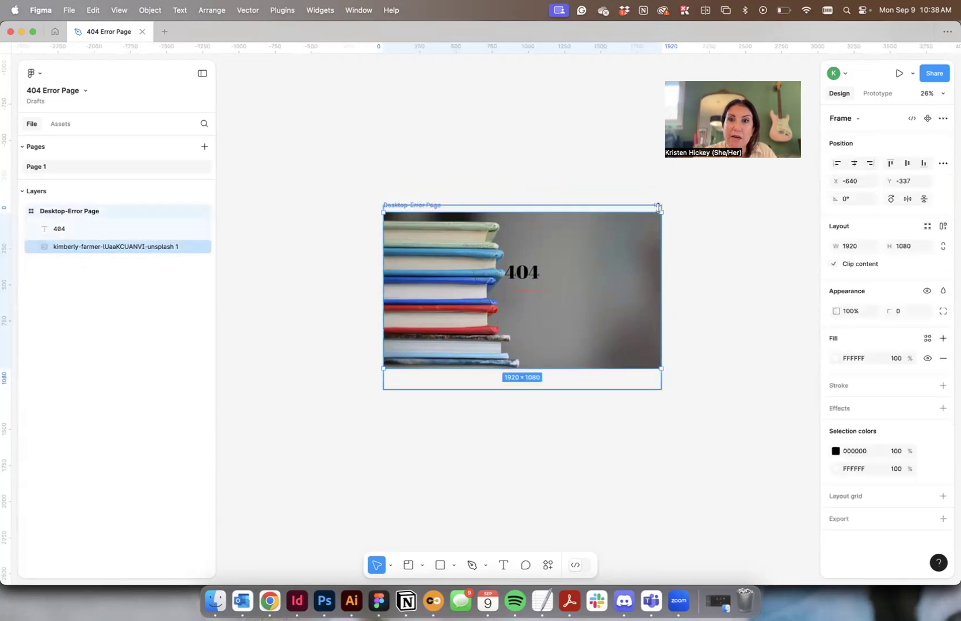
pyautogui.moveTo(665, 396); pyautogui.dragTo(521, 305)
pyautogui.moveTo(457, 242); pyautogui.dragTo(488, 275)
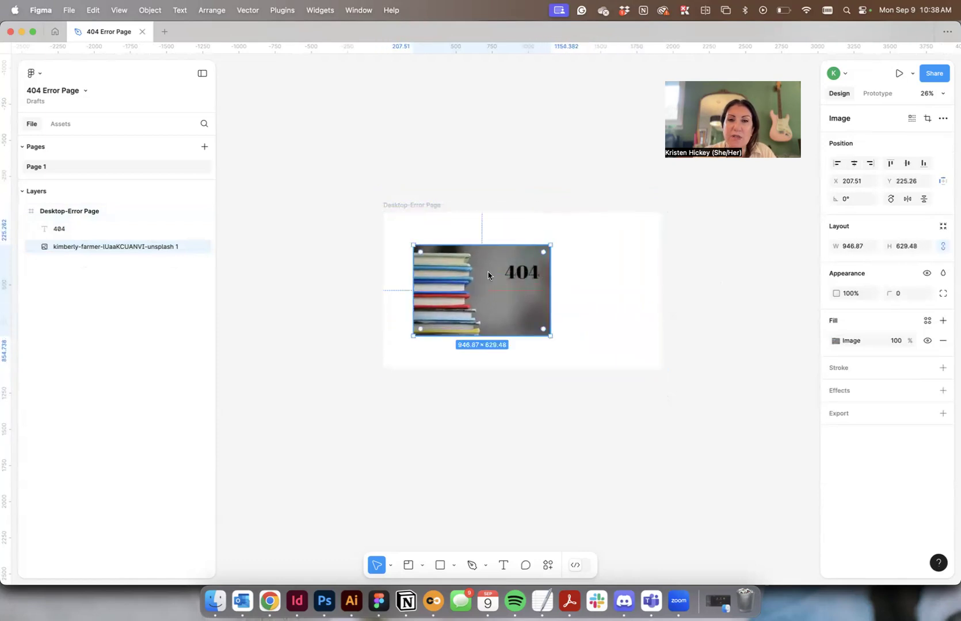
# Step: Draw a circle about 419 × 419 over the books in the photo with the Ellipse tool
pyautogui.click(454, 566)
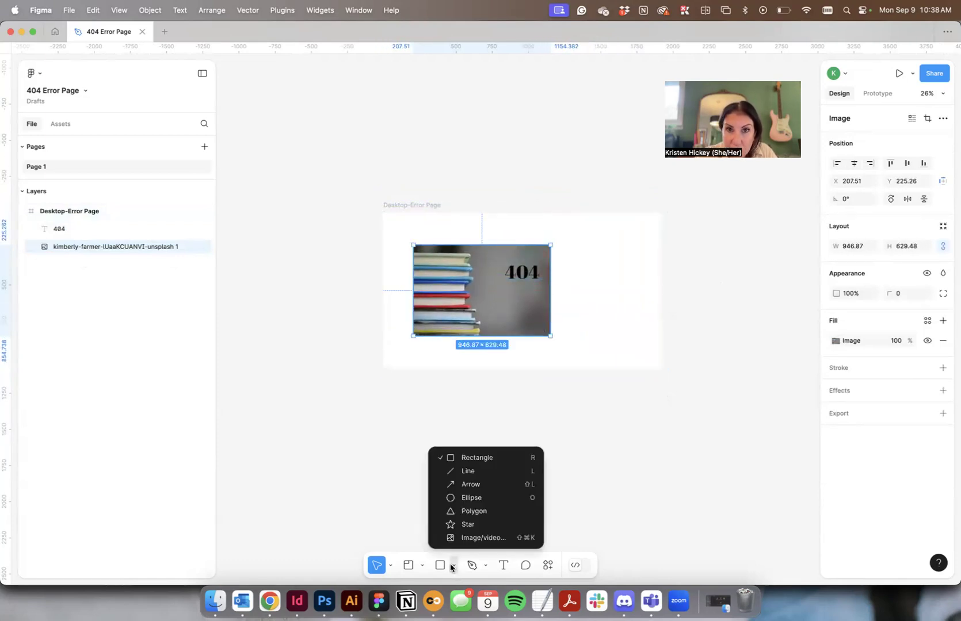
pyautogui.click(474, 498)
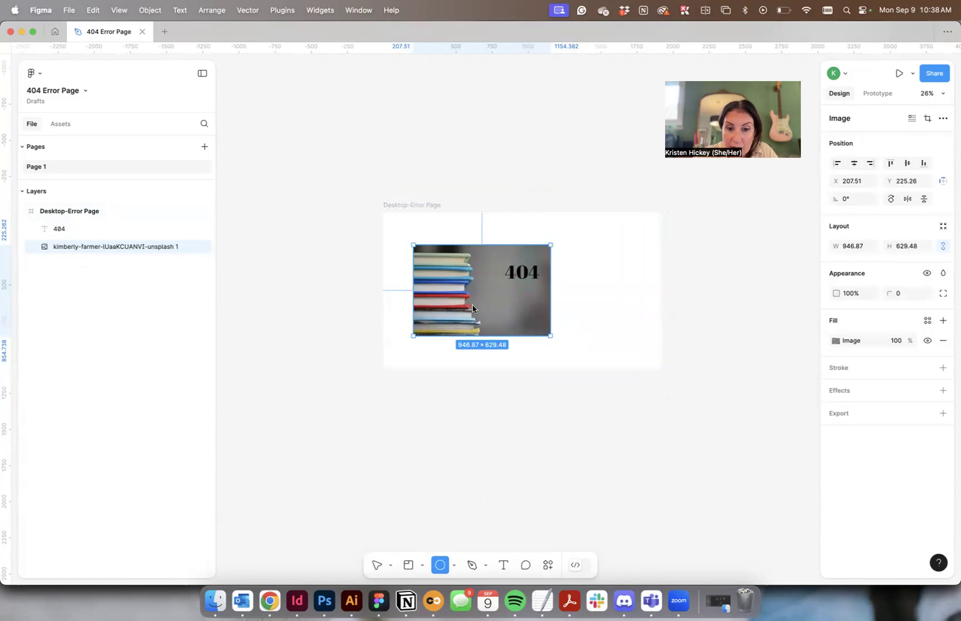
pyautogui.moveTo(431, 263); pyautogui.dragTo(491, 323)
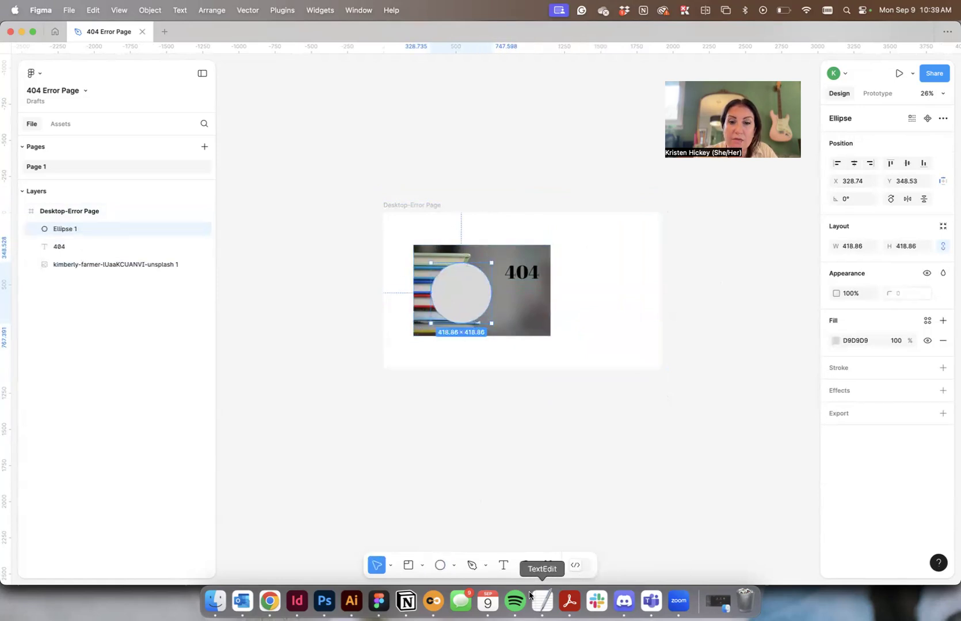
pyautogui.click(548, 567)
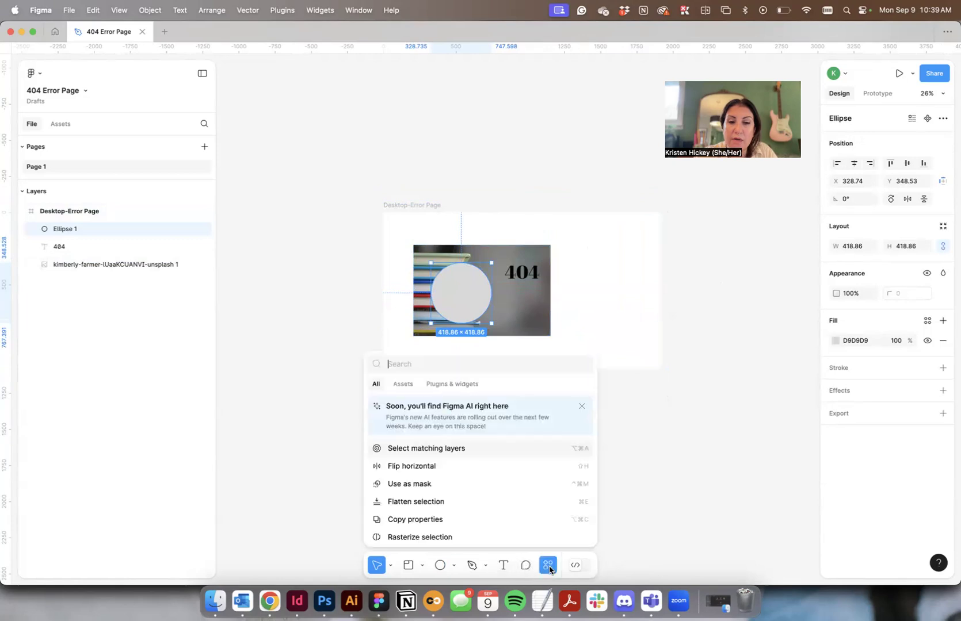
pyautogui.click(699, 438)
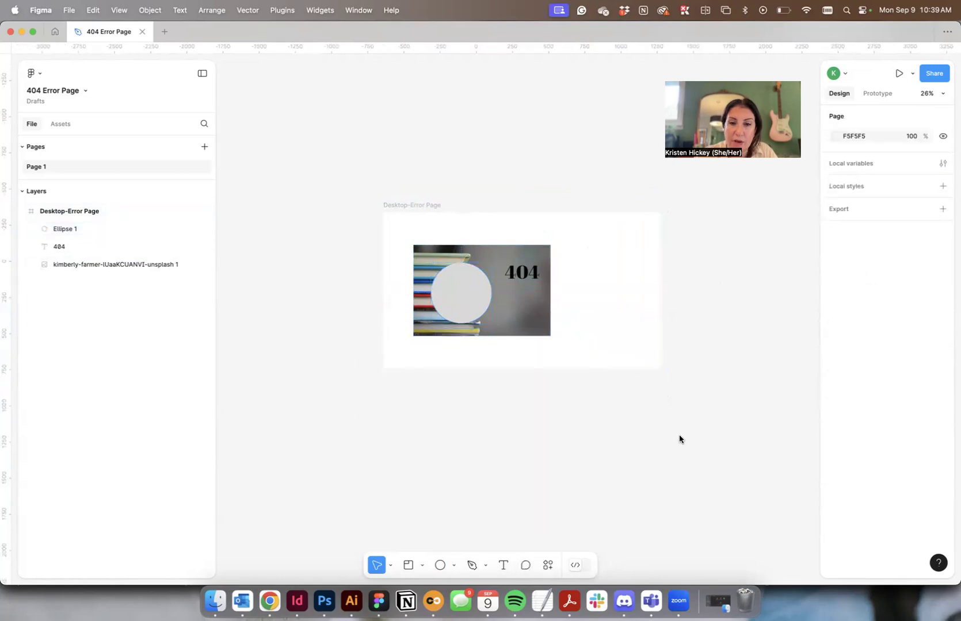
# Step: Separate the 404 text and the photo to opposite sides of the frame and move the circle to about X 528, Y 189
pyautogui.scroll(5, 679, 439)
pyautogui.moveTo(511, 281); pyautogui.dragTo(643, 442)
pyautogui.click(453, 343)
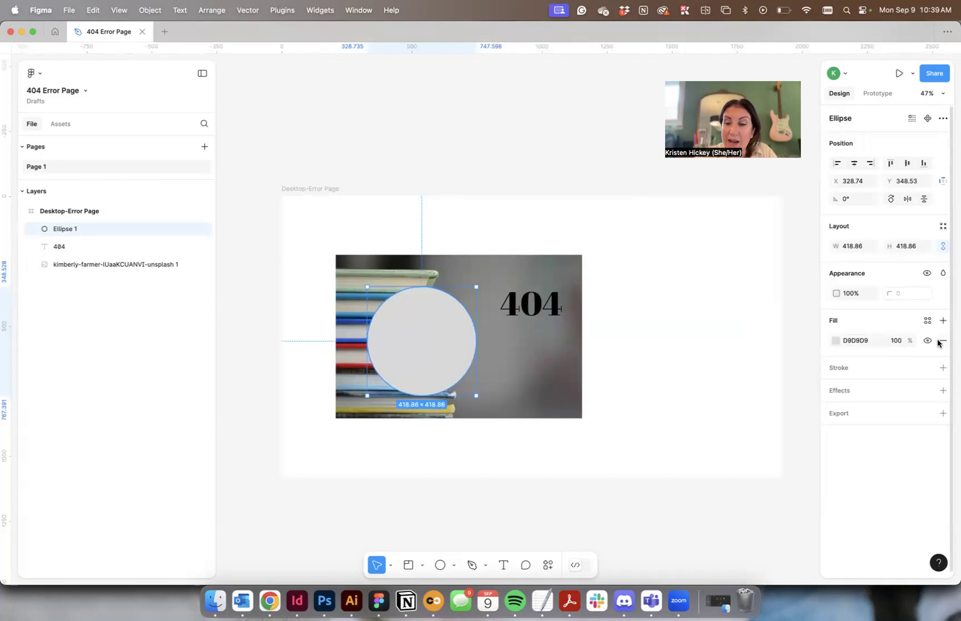
pyautogui.keyDown('shift'); pyautogui.click(511, 271); pyautogui.keyUp('shift')
pyautogui.keyDown('shift'); pyautogui.click(445, 302); pyautogui.keyUp('shift')
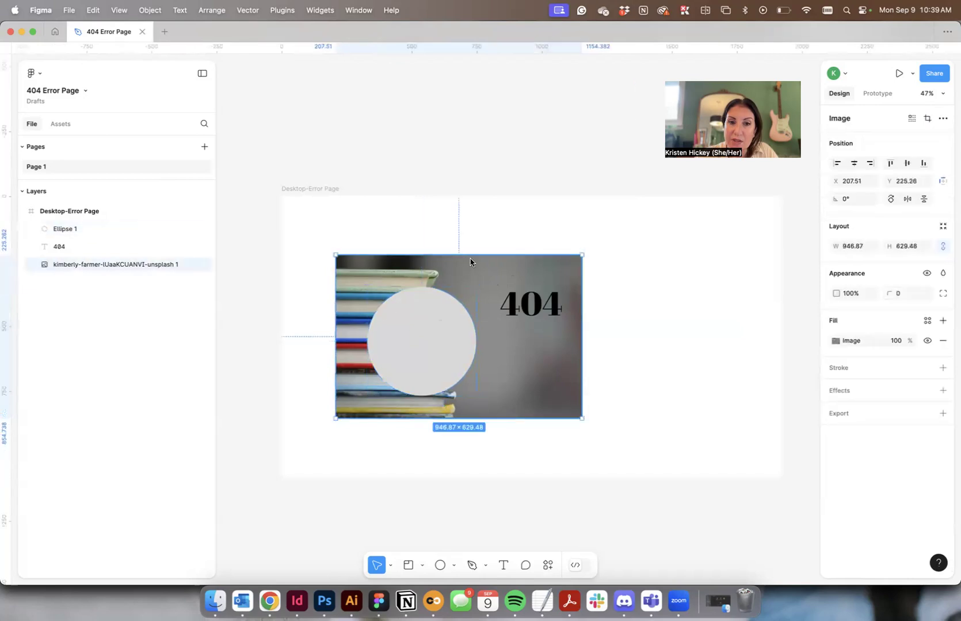
pyautogui.moveTo(554, 317); pyautogui.dragTo(707, 296)
pyautogui.click(425, 336)
pyautogui.moveTo(425, 335); pyautogui.dragTo(470, 299)
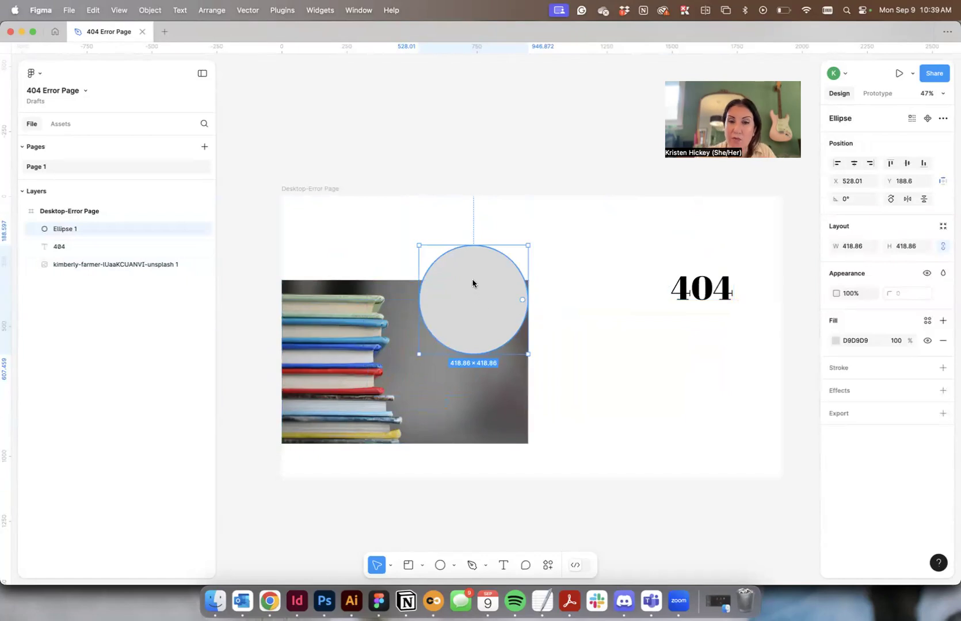
# Step: Send the circle to the back and move the books photo over it at about X 417, Y 156
pyautogui.rightClick(473, 281)
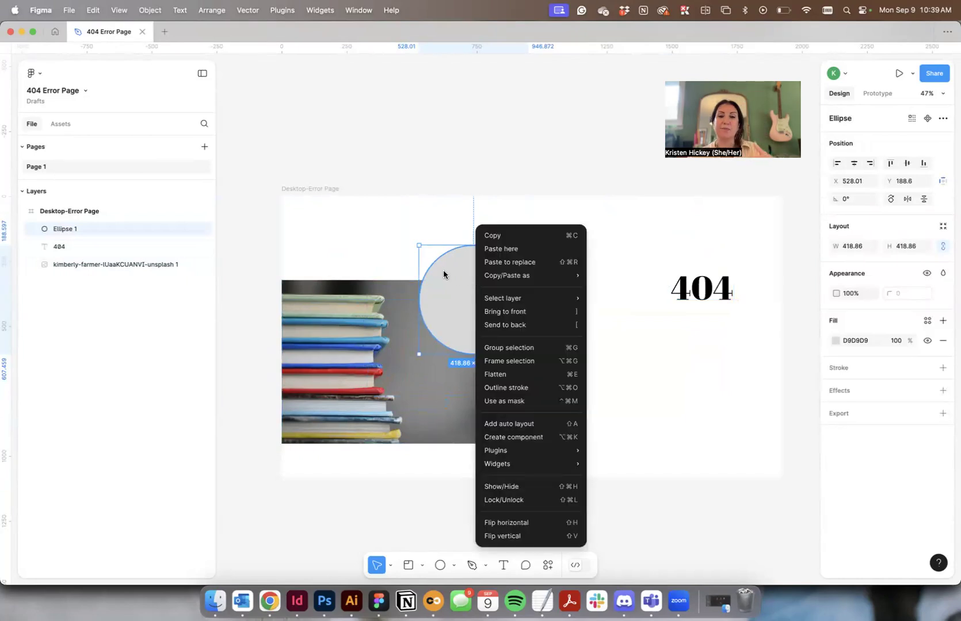
pyautogui.click(510, 326)
pyautogui.click(339, 380)
pyautogui.moveTo(338, 379); pyautogui.dragTo(444, 333)
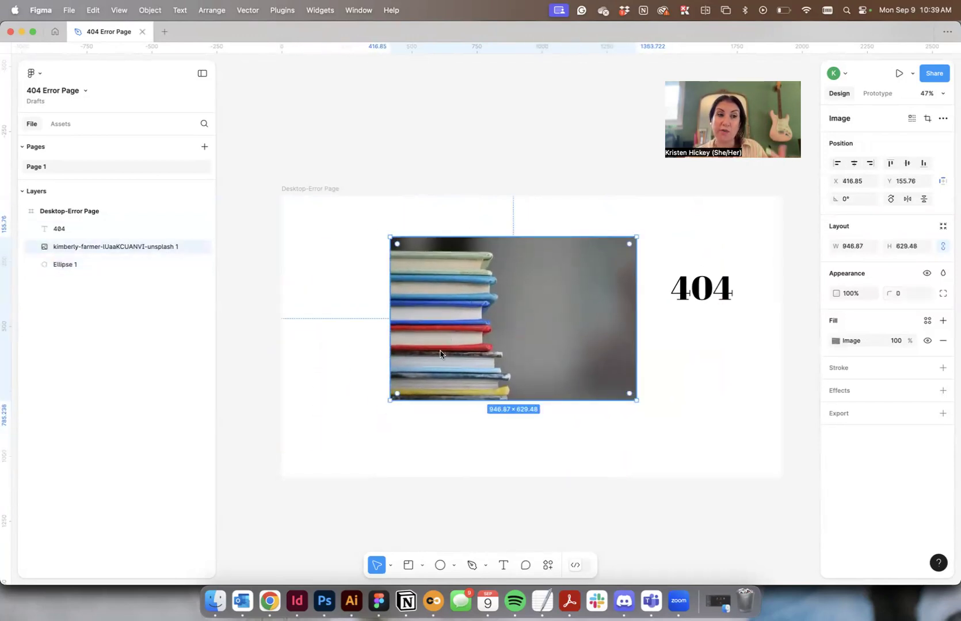
# Step: Select the photo and Ellipse 1 together and look through the available actions for a masking option
pyautogui.keyDown('shift'); pyautogui.click(67, 265); pyautogui.keyUp('shift')
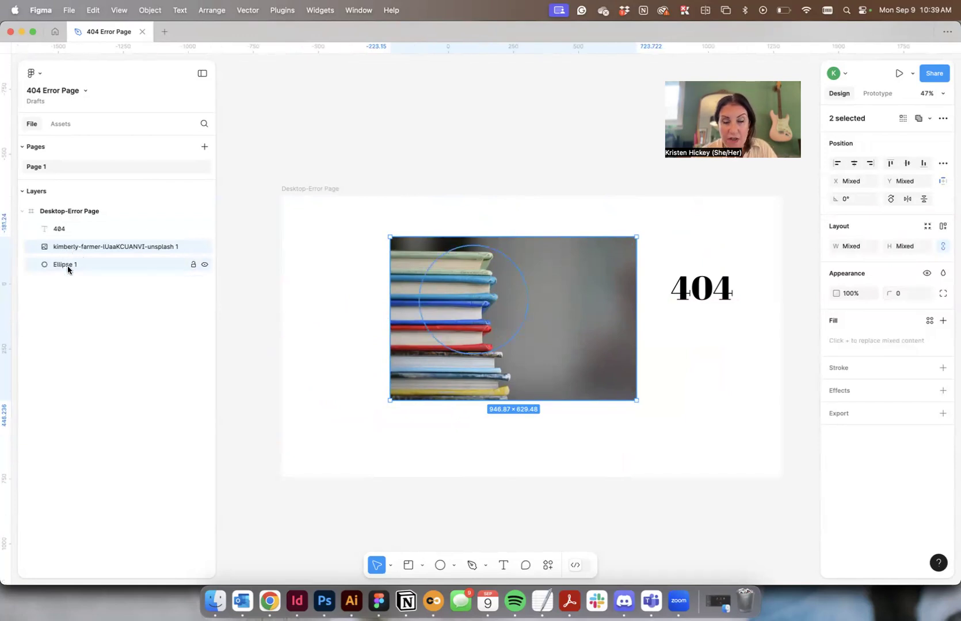
pyautogui.click(487, 234)
pyautogui.moveTo(427, 210); pyautogui.dragTo(511, 378)
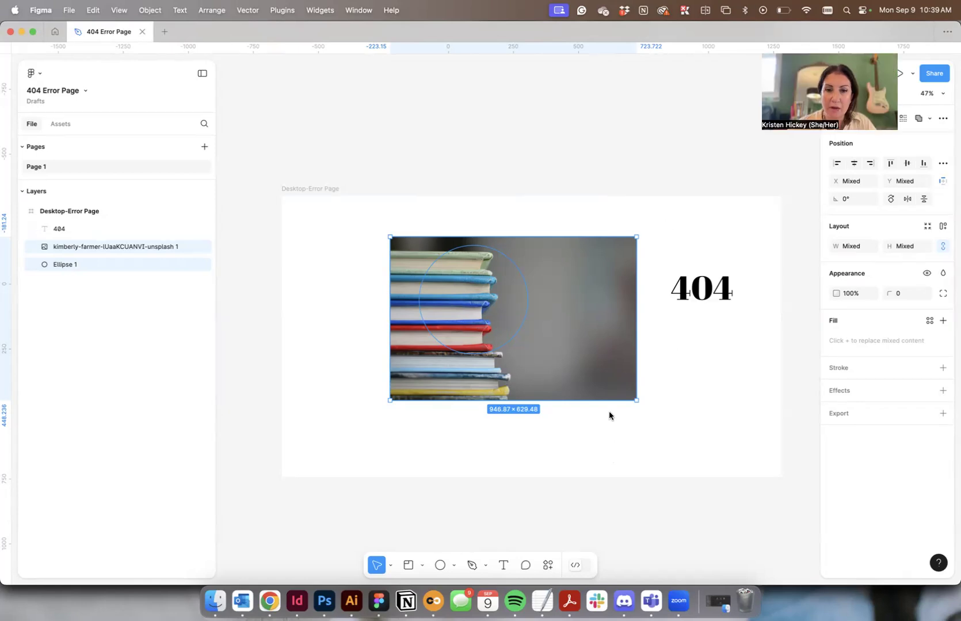
pyautogui.scroll(-1, 673, 485)
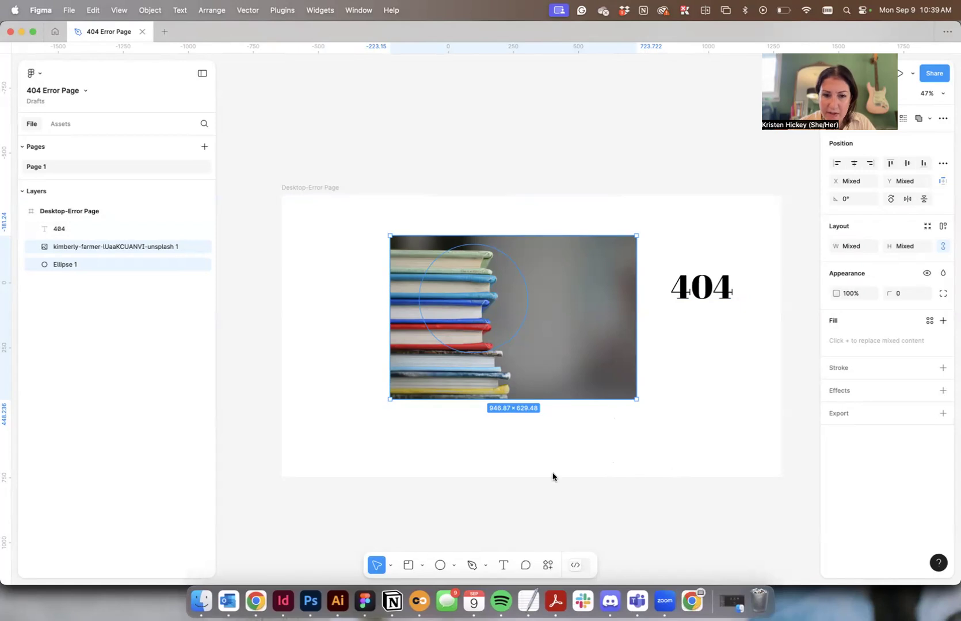
pyautogui.click(548, 567)
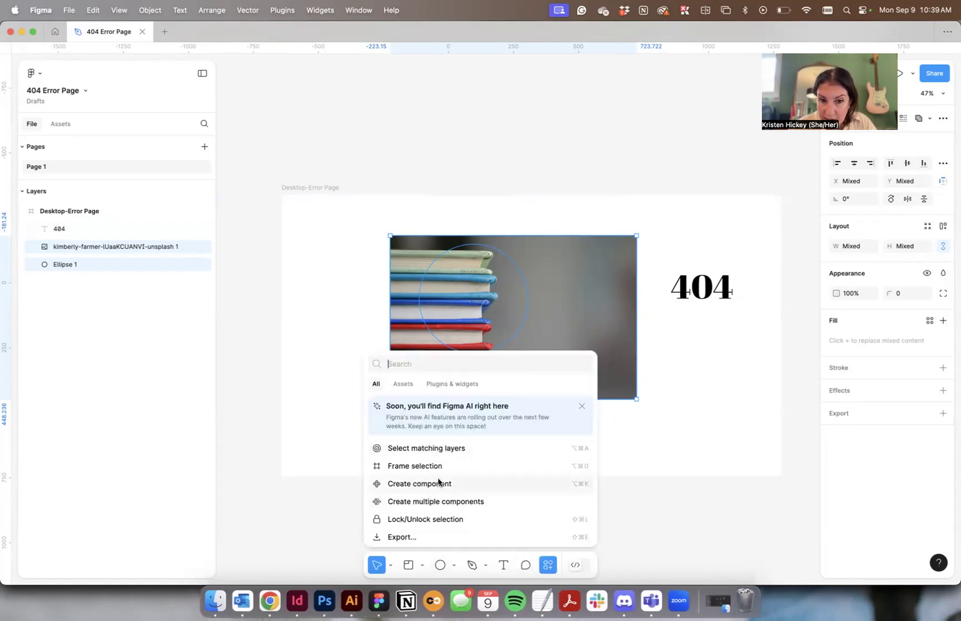
pyautogui.scroll(-2, 442, 482)
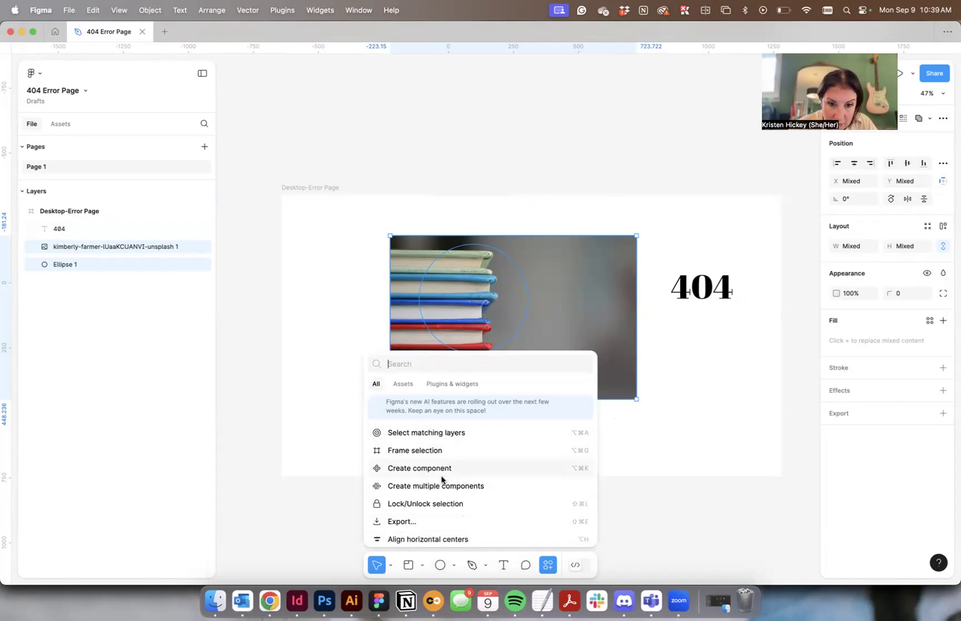
pyautogui.scroll(2, 465, 518)
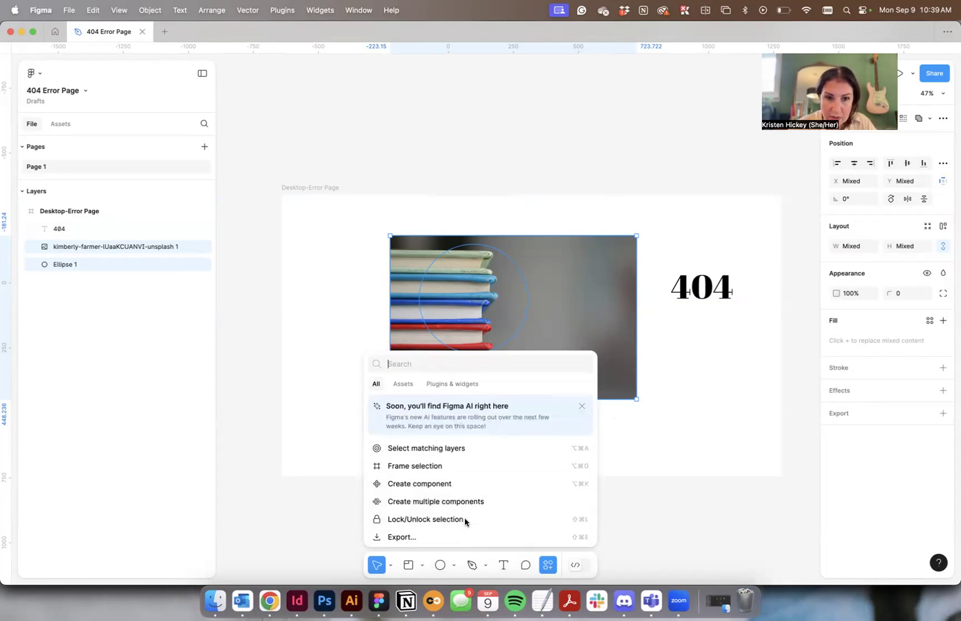
pyautogui.scroll(-1, 465, 512)
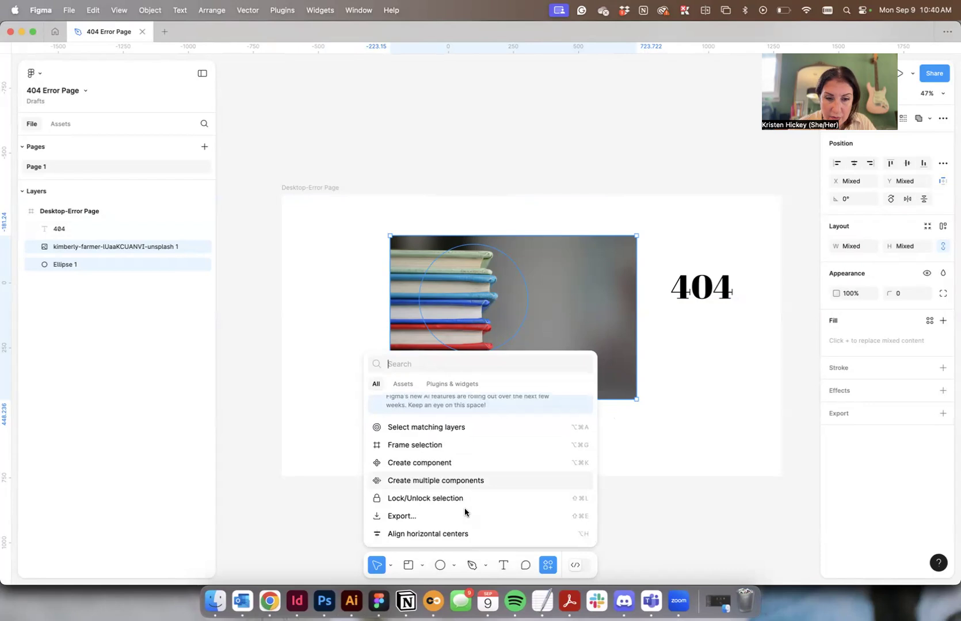
pyautogui.scroll(-1, 465, 512)
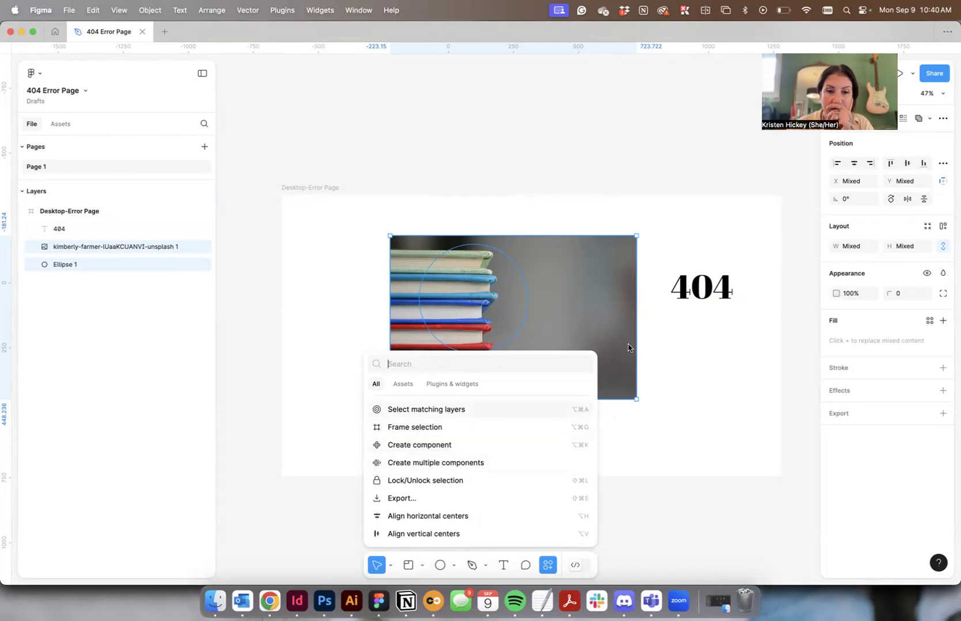
# Step: Try to use the books photo alone as a mask, and undo it
pyautogui.click(572, 338)
pyautogui.click(548, 567)
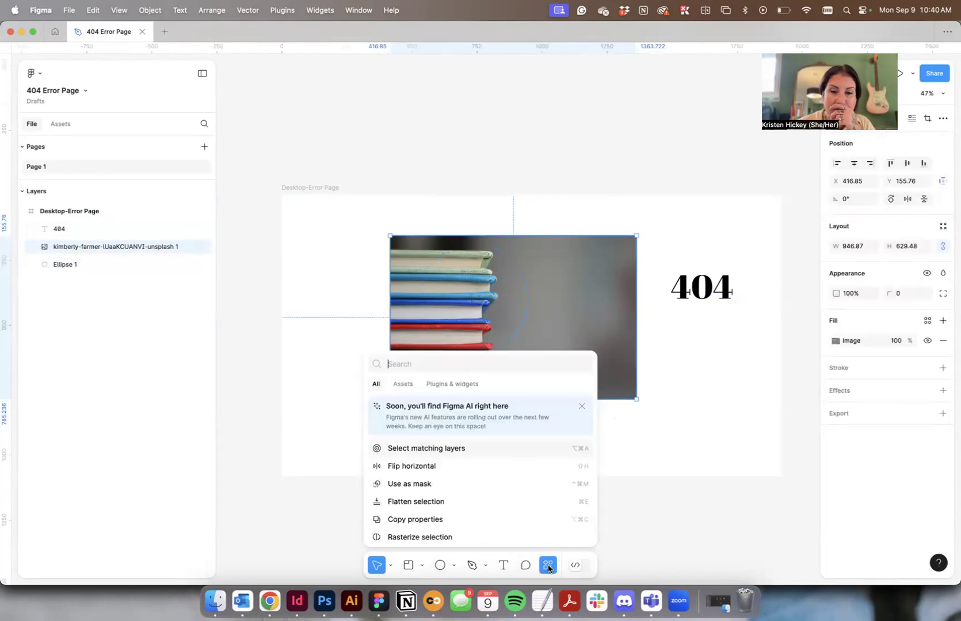
pyautogui.click(422, 485)
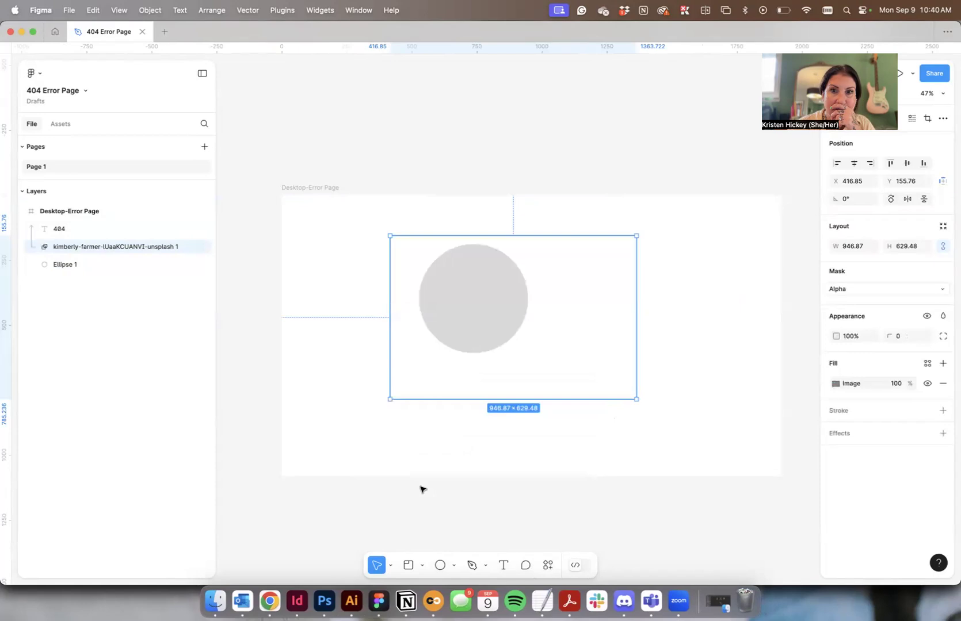
pyautogui.press('super+z')
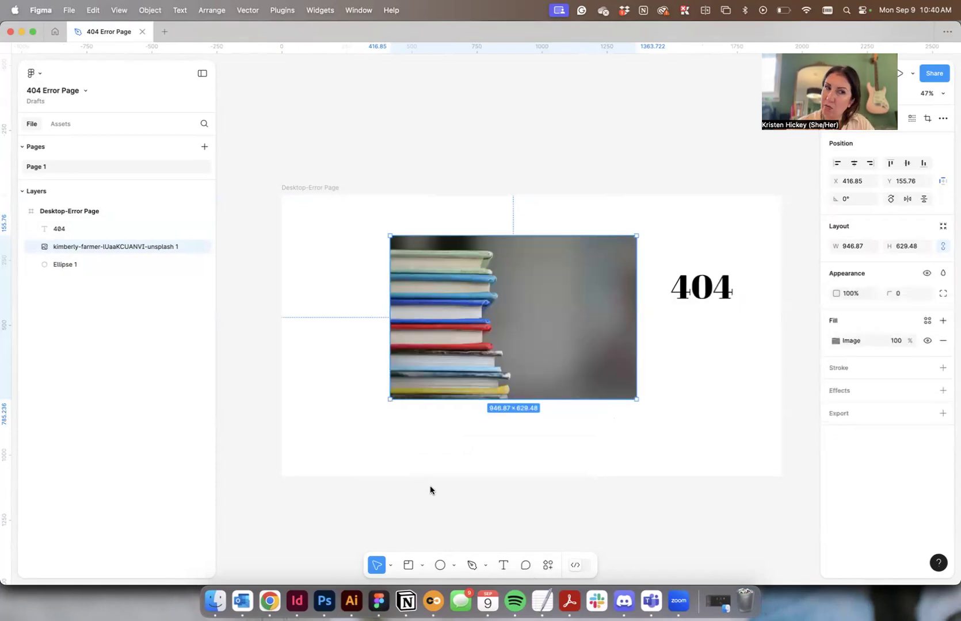
# Step: Send the books photo behind Ellipse 1 and try using the two together as a mask
pyautogui.rightClick(533, 281)
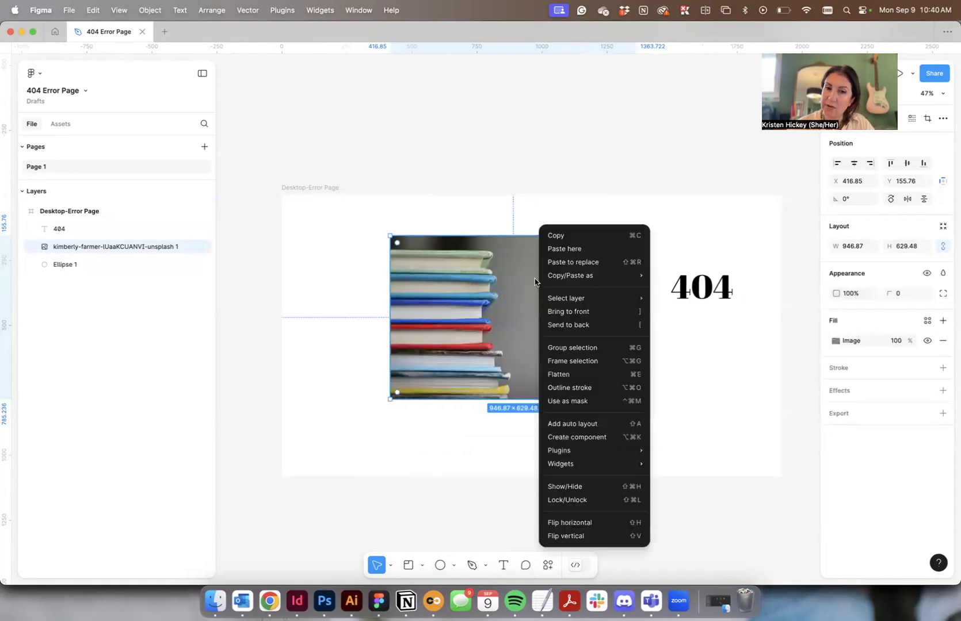
pyautogui.click(579, 325)
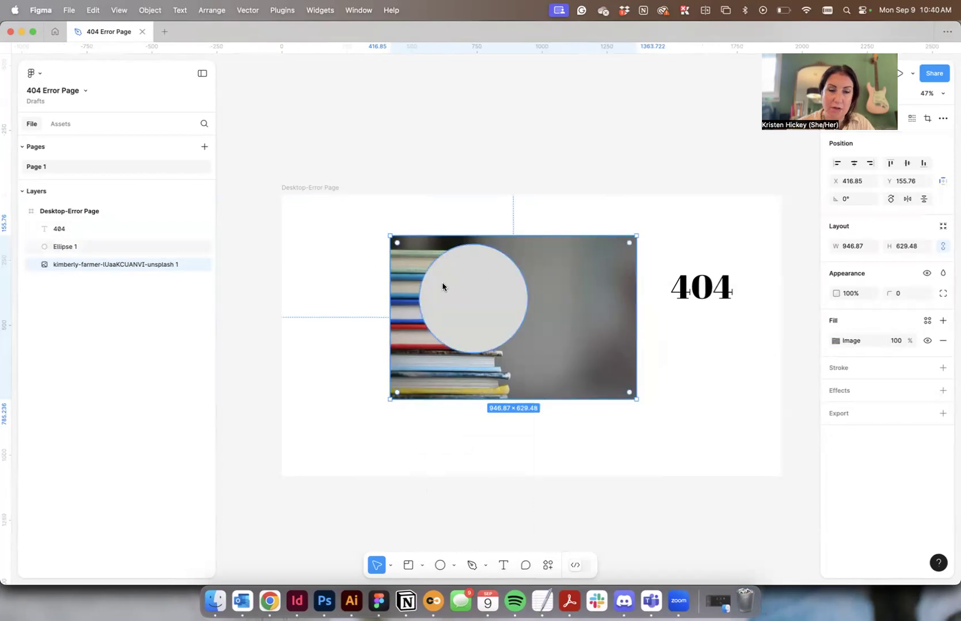
pyautogui.keyDown('shift'); pyautogui.click(472, 255); pyautogui.keyUp('shift')
pyautogui.click(549, 565)
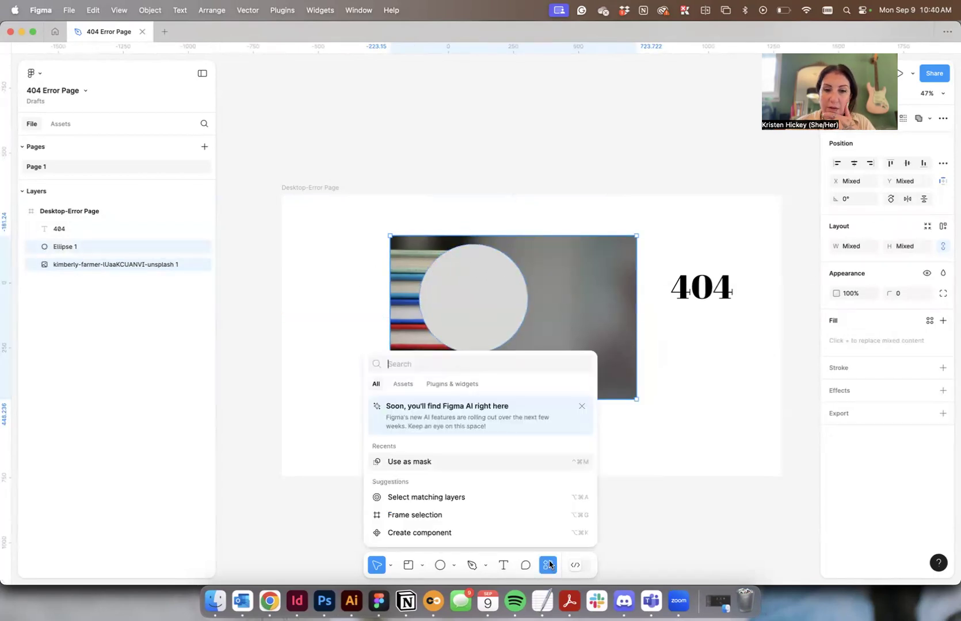
pyautogui.click(386, 463)
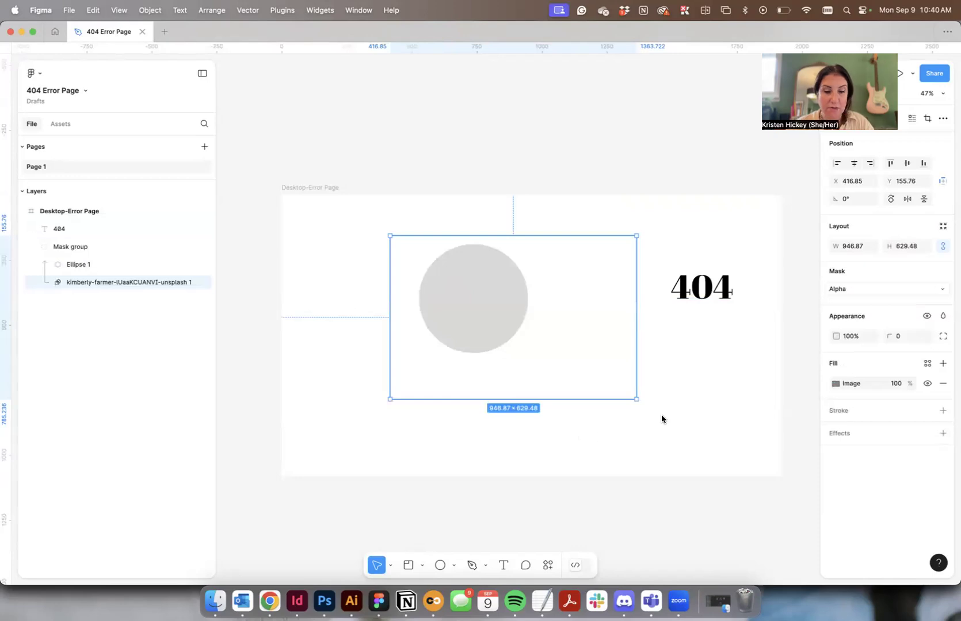
# Step: Try removing Ellipse 1's fill inside the mask group, then undo that and the mask itself
pyautogui.click(469, 274)
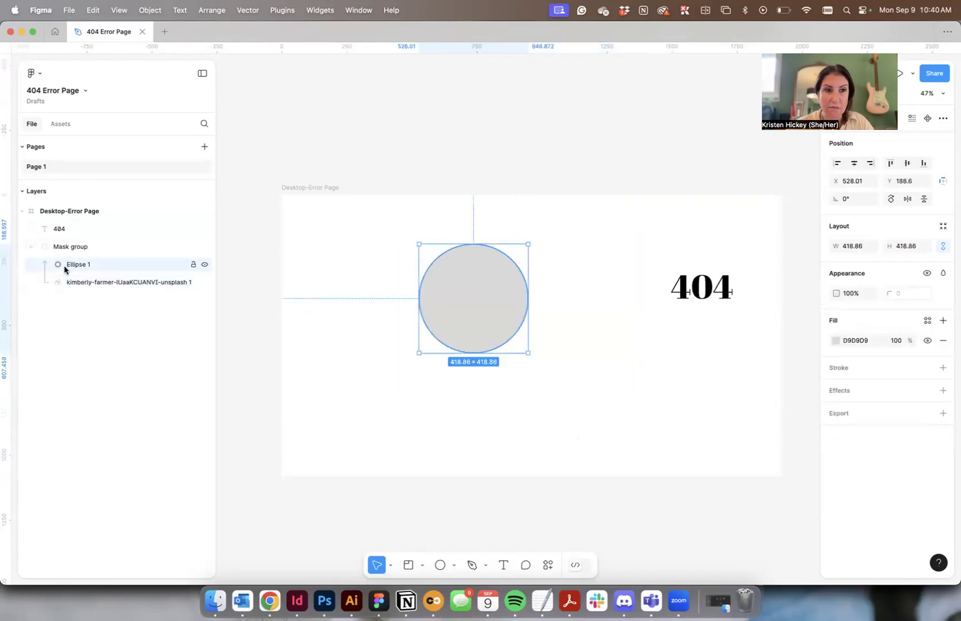
pyautogui.click(940, 340)
pyautogui.press('cmd+z')
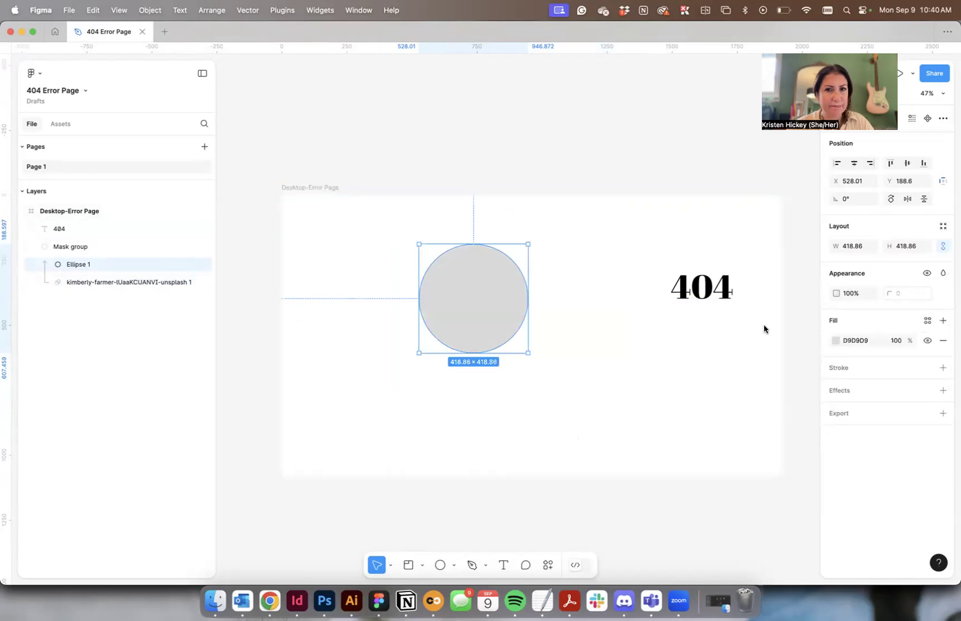
pyautogui.click(404, 239)
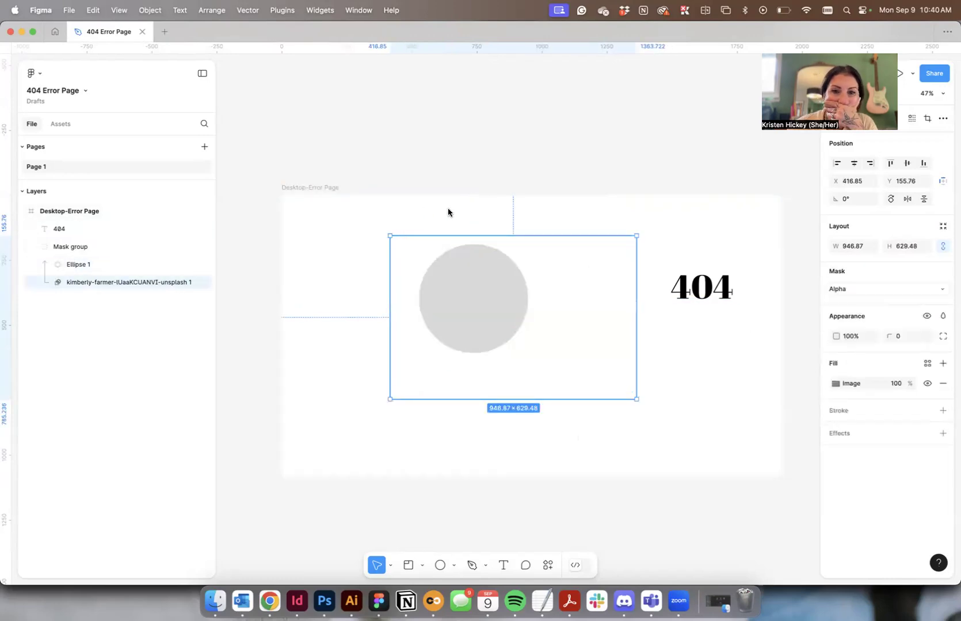
pyautogui.press('super+z')
pyautogui.press('super+z')
pyautogui.press('super+z')
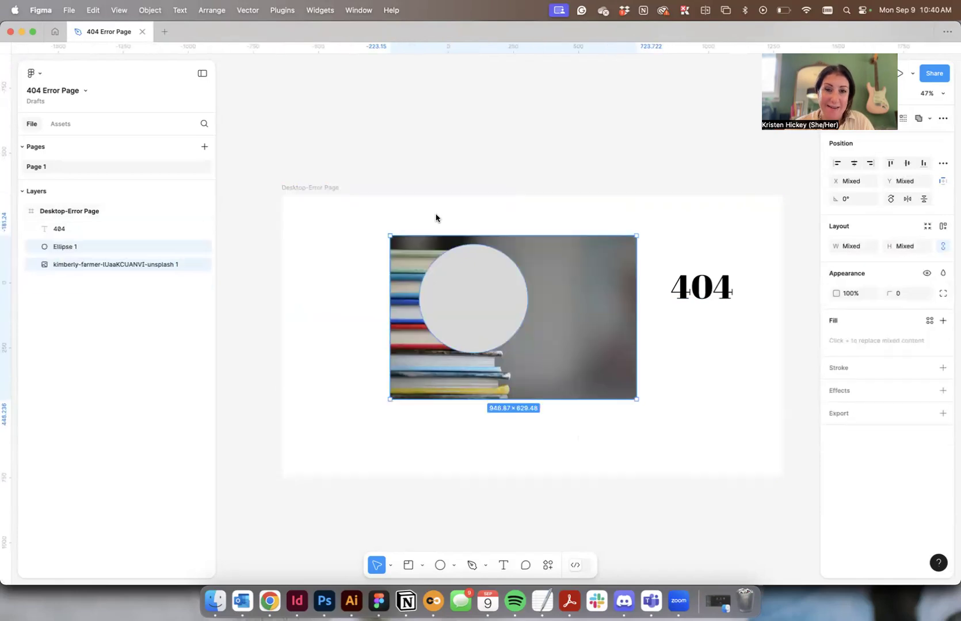
# Step: Move the books photo above Ellipse 1 in the layer order
pyautogui.click(534, 218)
pyautogui.click(510, 308)
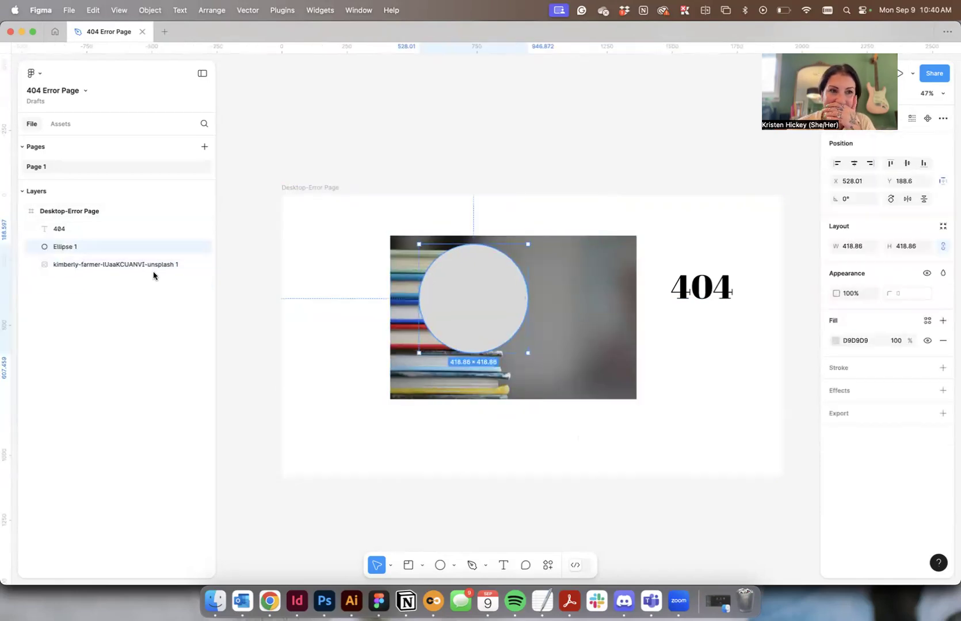
pyautogui.click(78, 266)
pyautogui.moveTo(77, 266); pyautogui.dragTo(79, 238)
# Step: Mask the books photo with Ellipse 1 beneath it, and undo the mask
pyautogui.moveTo(424, 223); pyautogui.dragTo(505, 339)
pyautogui.click(548, 565)
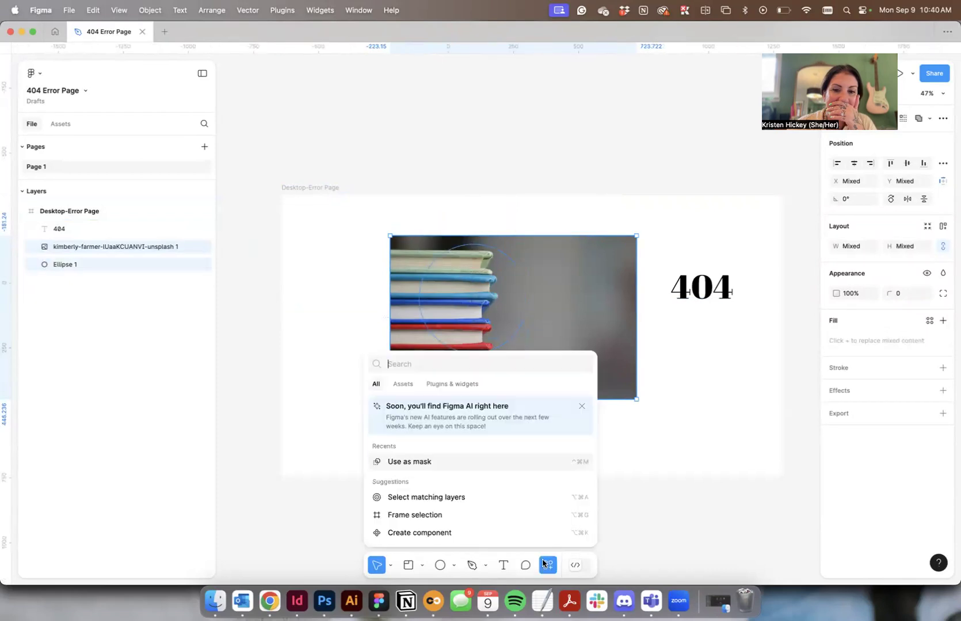
pyautogui.click(403, 461)
pyautogui.press('super+z')
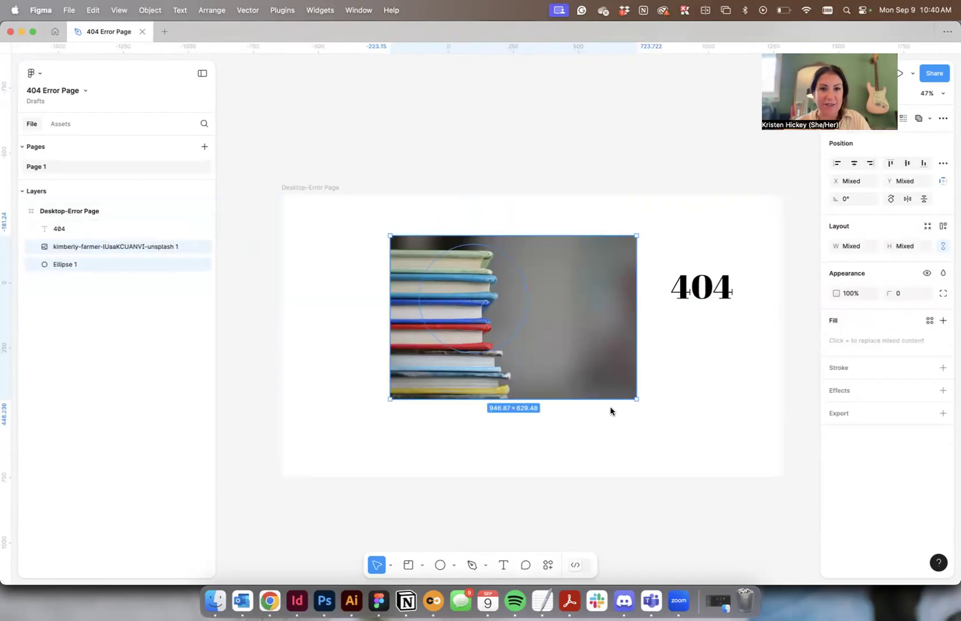
pyautogui.click(635, 424)
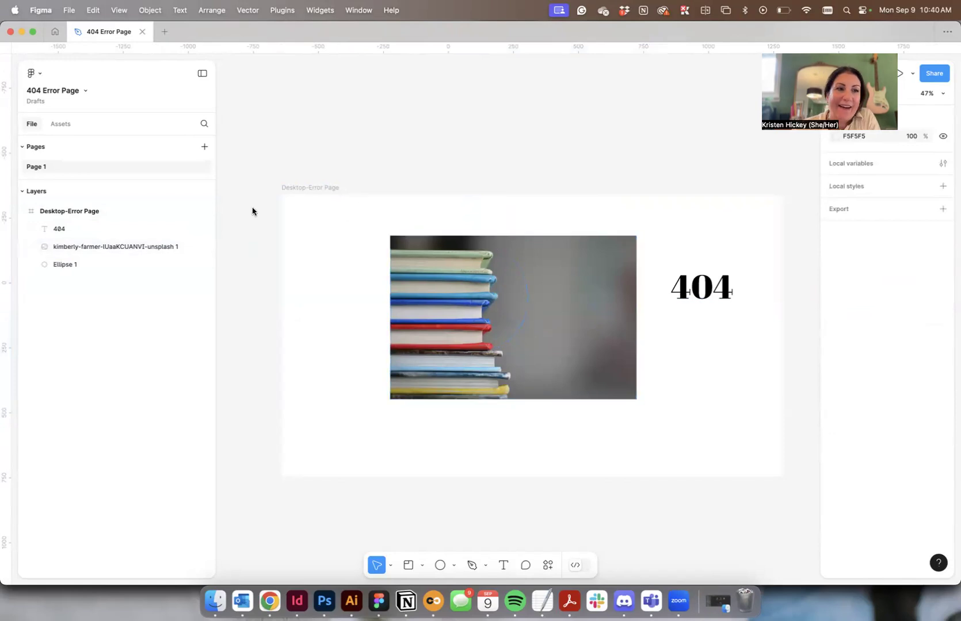
# Step: Check the photo and Ellipse 1 layers, and shift the books photo to about X 432, Y 134 over the circle
pyautogui.click(85, 252)
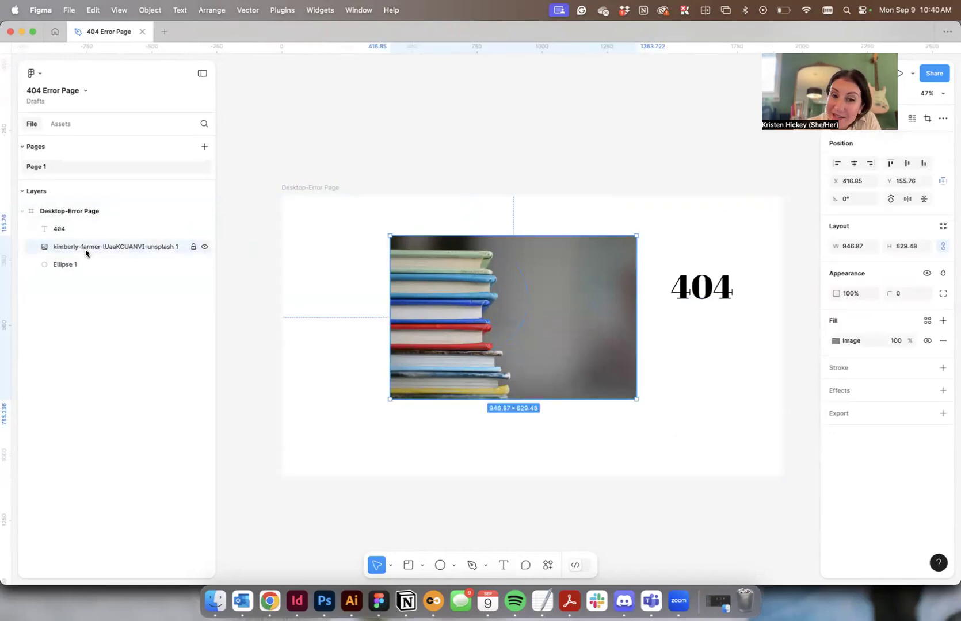
pyautogui.click(77, 264)
pyautogui.click(504, 230)
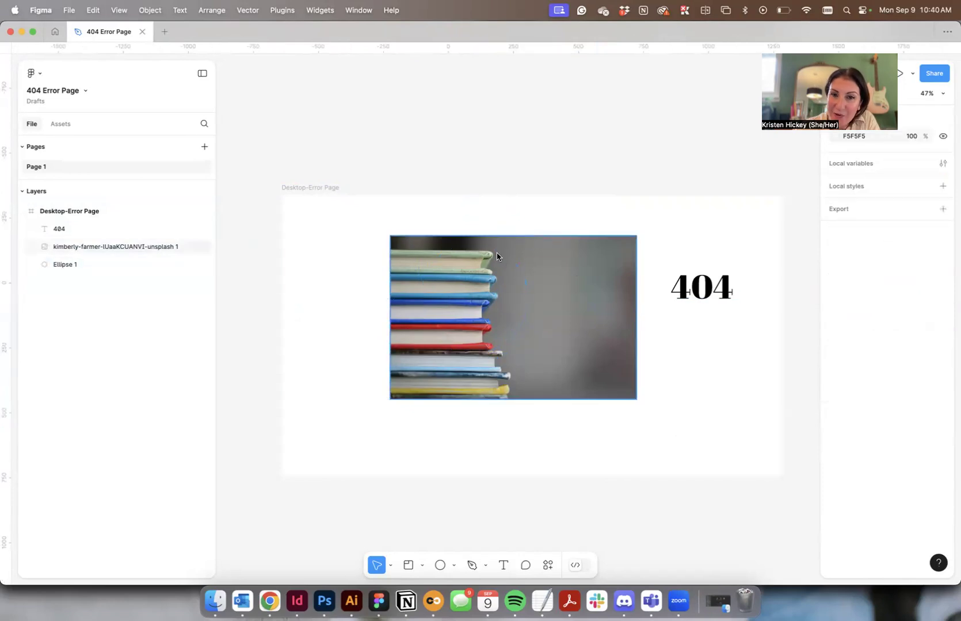
pyautogui.moveTo(563, 293)
pyautogui.mouseDown()
pyautogui.moveTo(588, 283)
pyautogui.moveTo(567, 288)
pyautogui.mouseUp()
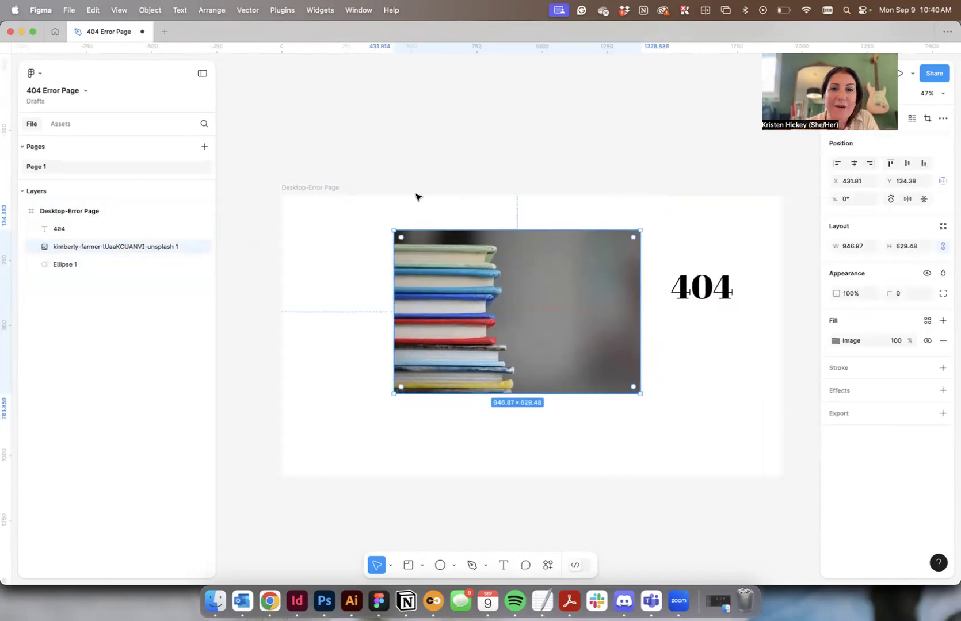
# Step: Select the books photo and Ellipse 1 together and use them as a mask
pyautogui.moveTo(339, 228); pyautogui.dragTo(512, 364)
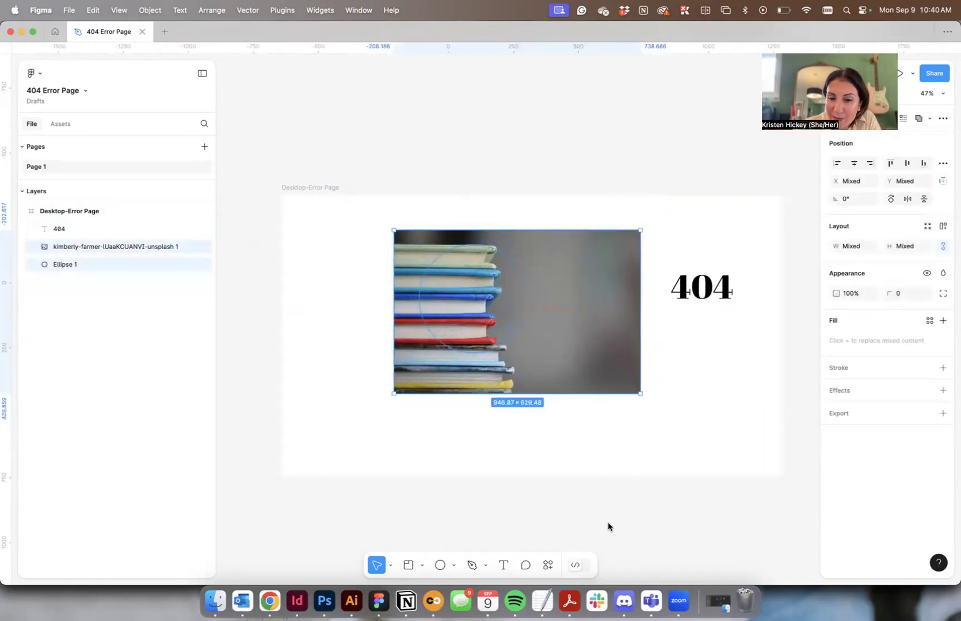
pyautogui.click(548, 566)
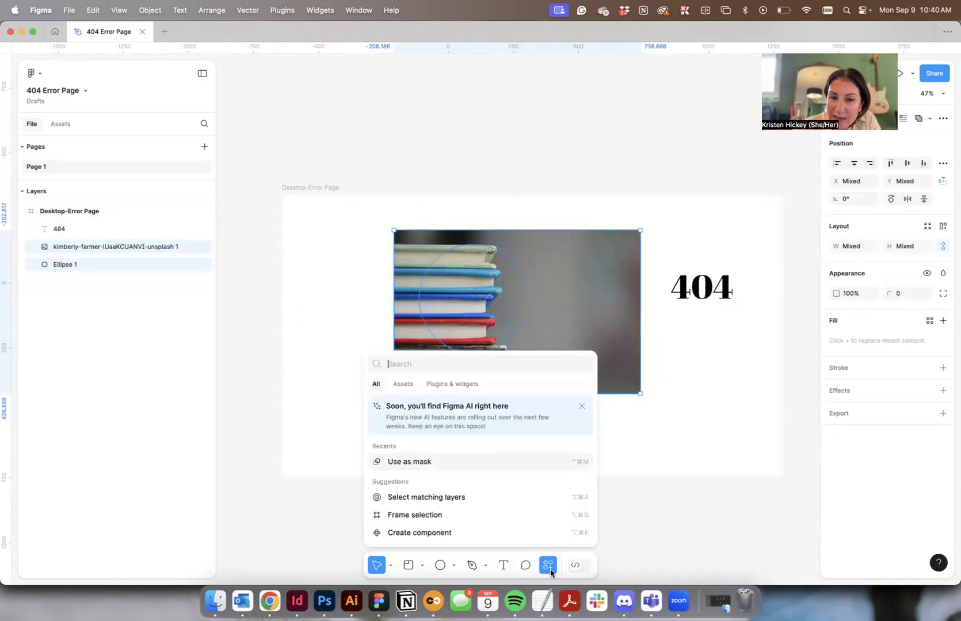
pyautogui.click(424, 463)
pyautogui.click(614, 390)
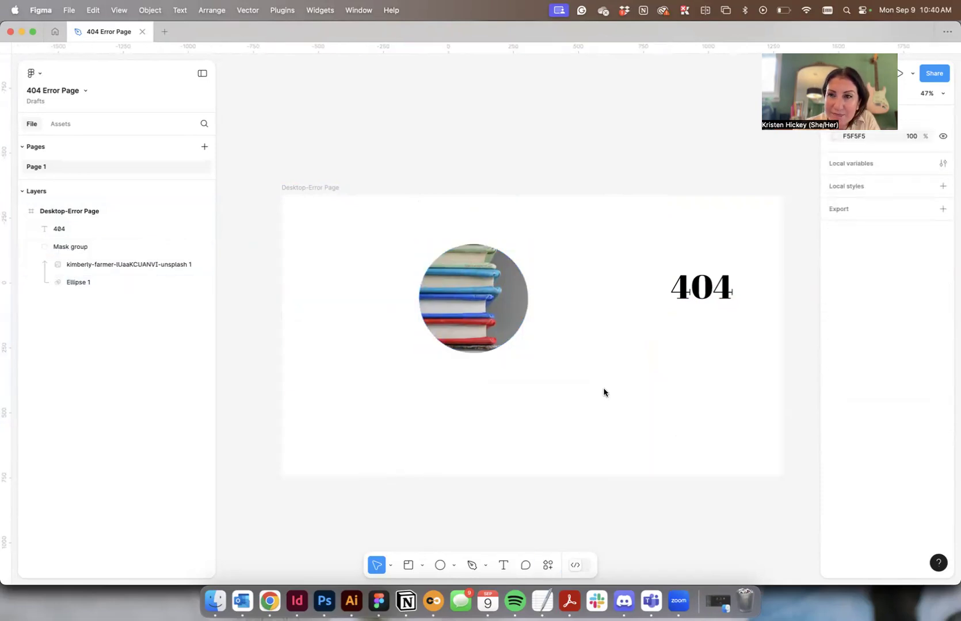
# Step: Move the mask group to about X 135, Y 262 on the frame and inspect its layers
pyautogui.click(452, 314)
pyautogui.moveTo(452, 314); pyautogui.dragTo(349, 333)
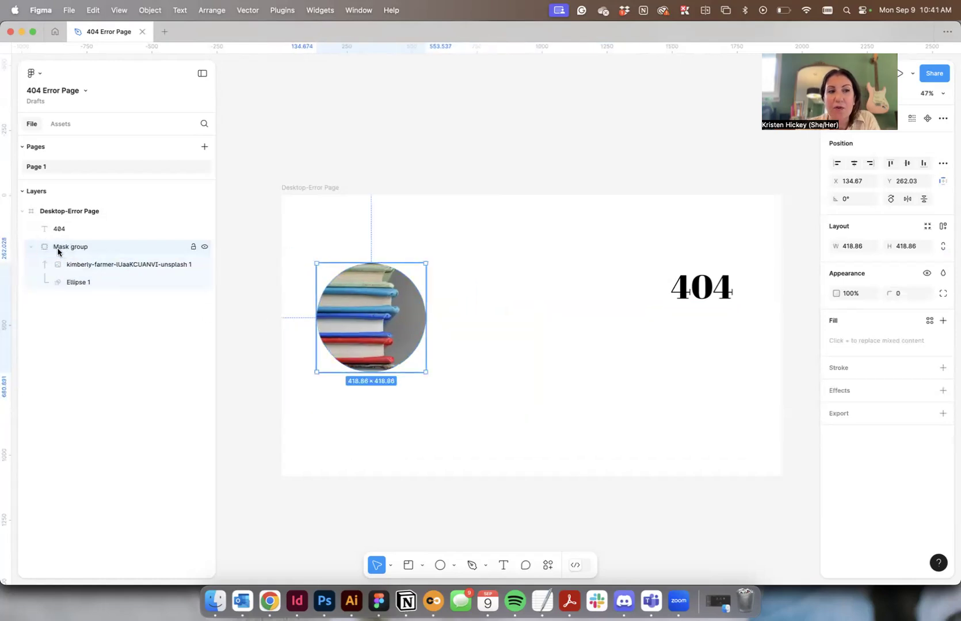
pyautogui.click(81, 283)
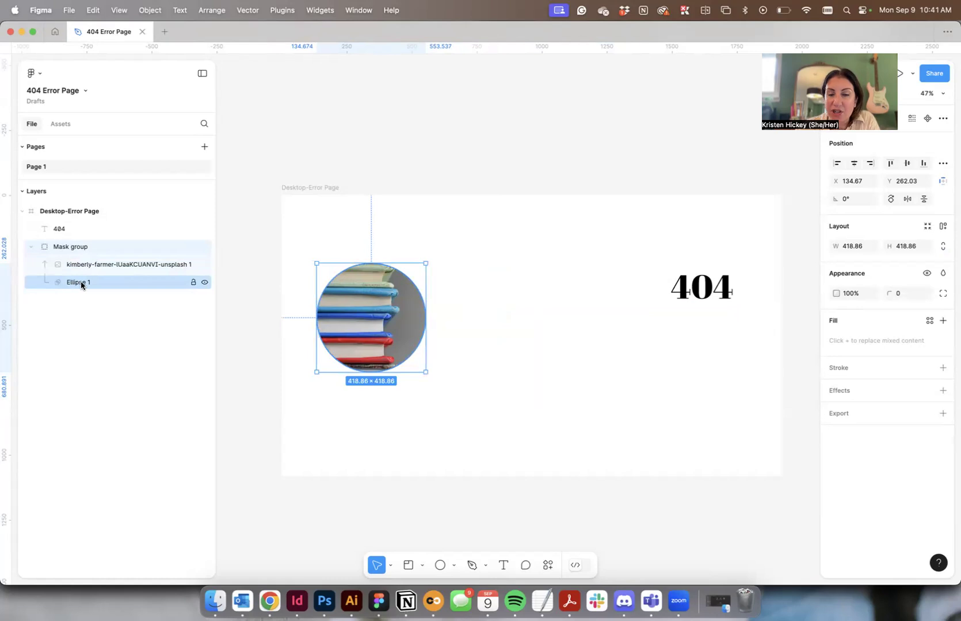
pyautogui.click(85, 268)
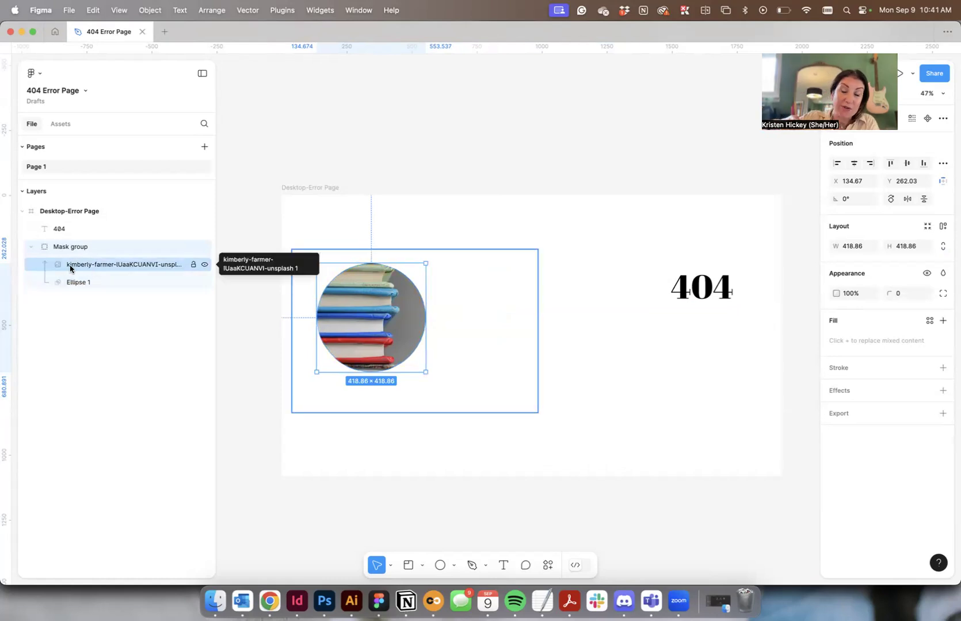
pyautogui.click(46, 247)
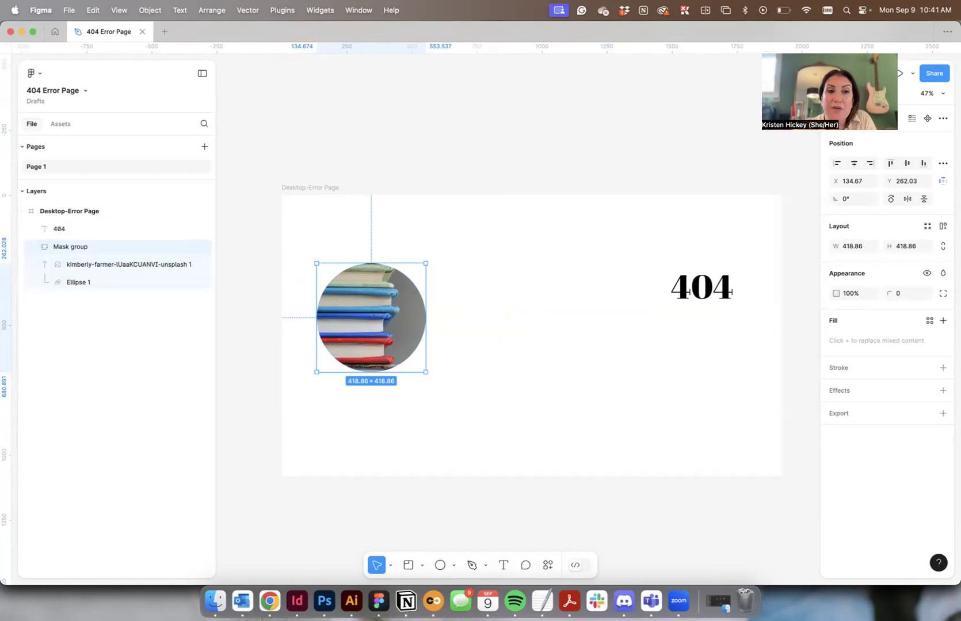
# Step: Scale down the books photo inside the mask group and reposition the masked circle in the frame's left half
pyautogui.click(172, 262)
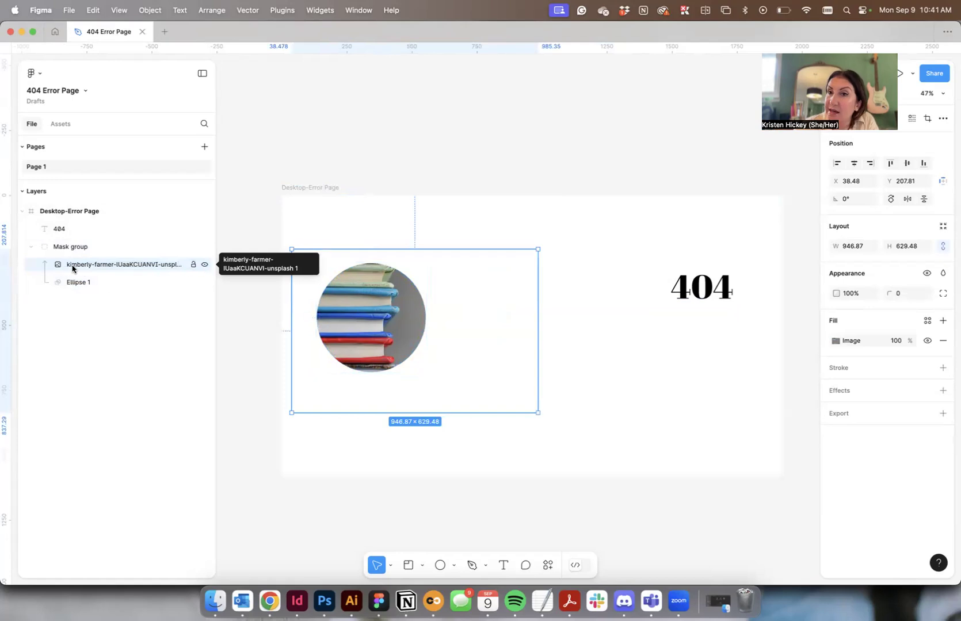
pyautogui.moveTo(538, 414); pyautogui.dragTo(477, 372)
pyautogui.moveTo(377, 306); pyautogui.dragTo(363, 265)
pyautogui.click(423, 226)
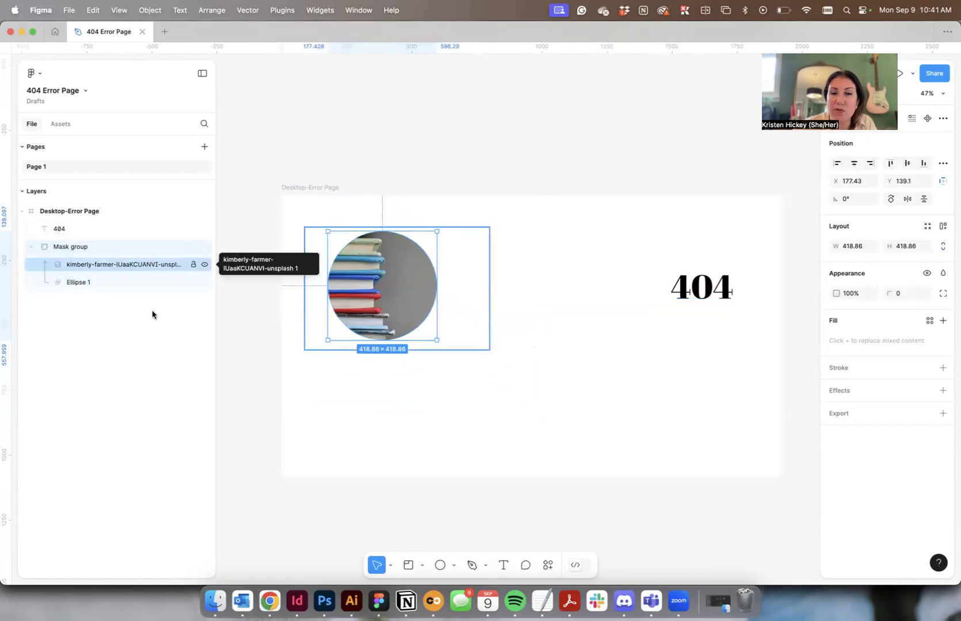
pyautogui.moveTo(387, 282); pyautogui.dragTo(383, 322)
pyautogui.click(547, 273)
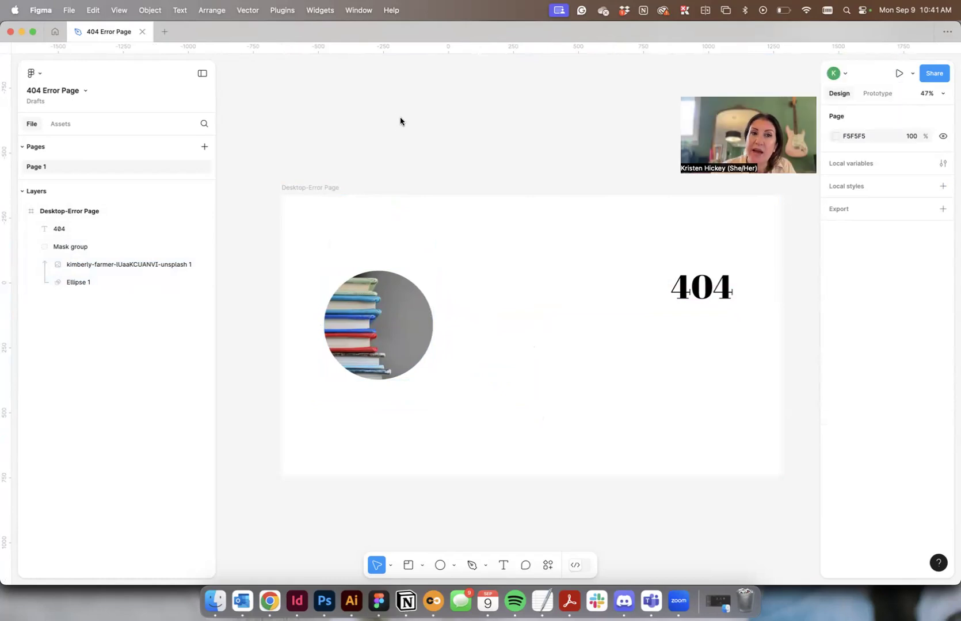
# Step: Switch to Chrome to view the Cineplex 404 error page example, and return to Figma
pyautogui.click(269, 601)
pyautogui.click(326, 36)
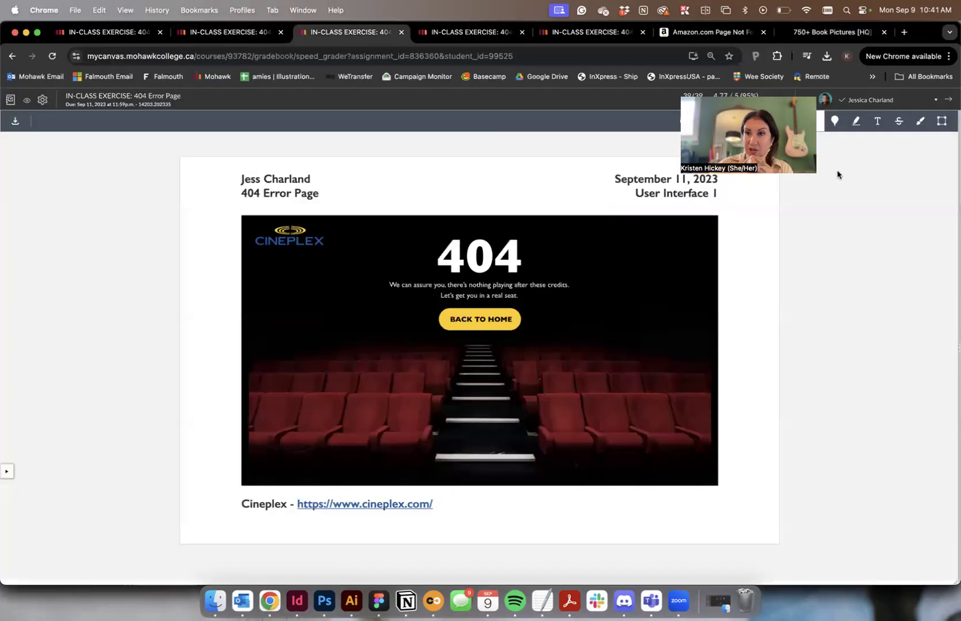
pyautogui.click(387, 601)
# Step: Start exporting the Desktop-Error Page frame as a 1x PNG and choose the 16. Fall 2024 folder inside 4. Mohawk
pyautogui.click(308, 188)
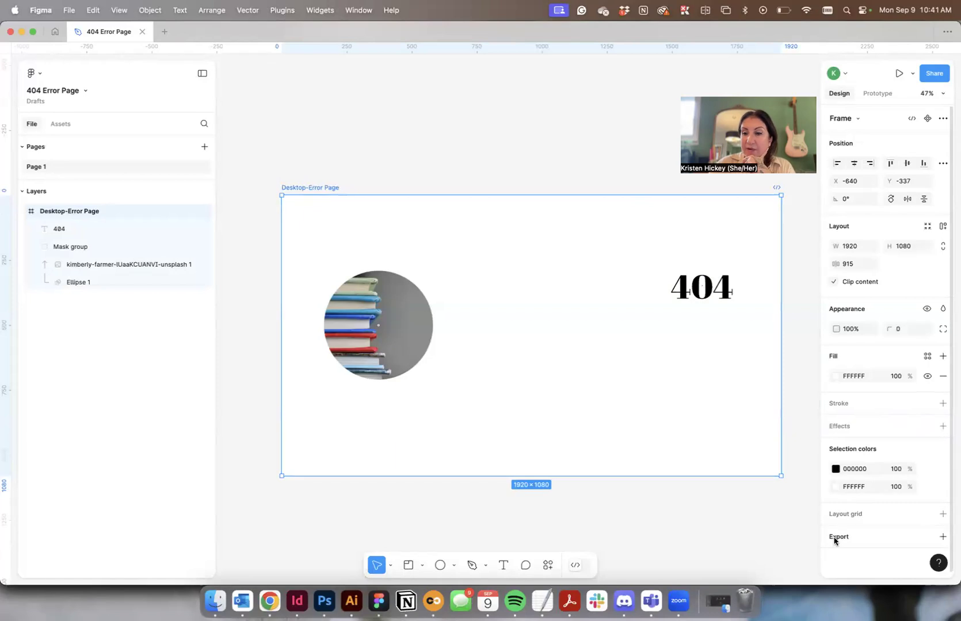
pyautogui.click(943, 537)
pyautogui.scroll(-3, 934, 363)
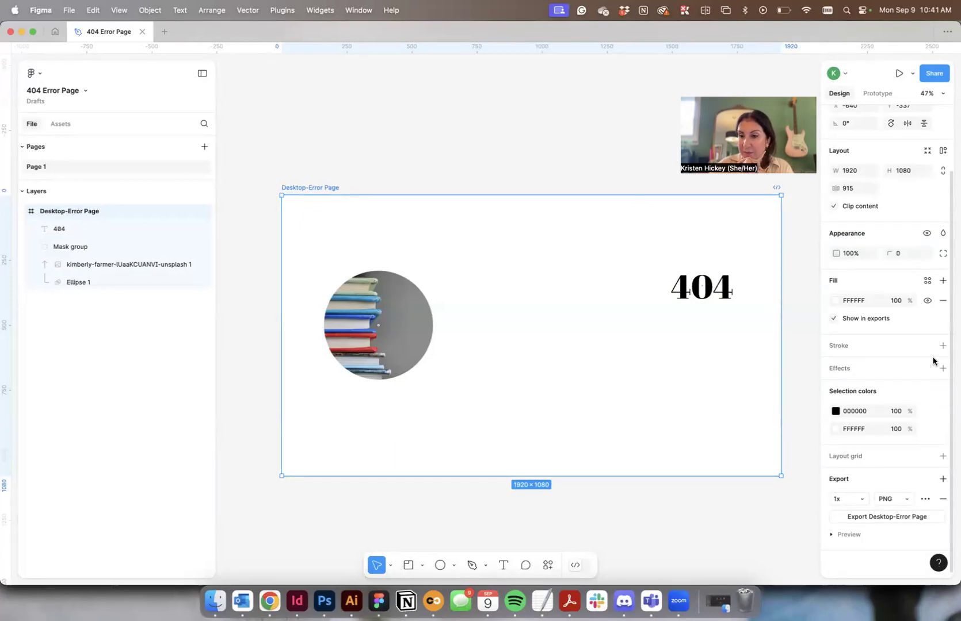
pyautogui.click(898, 517)
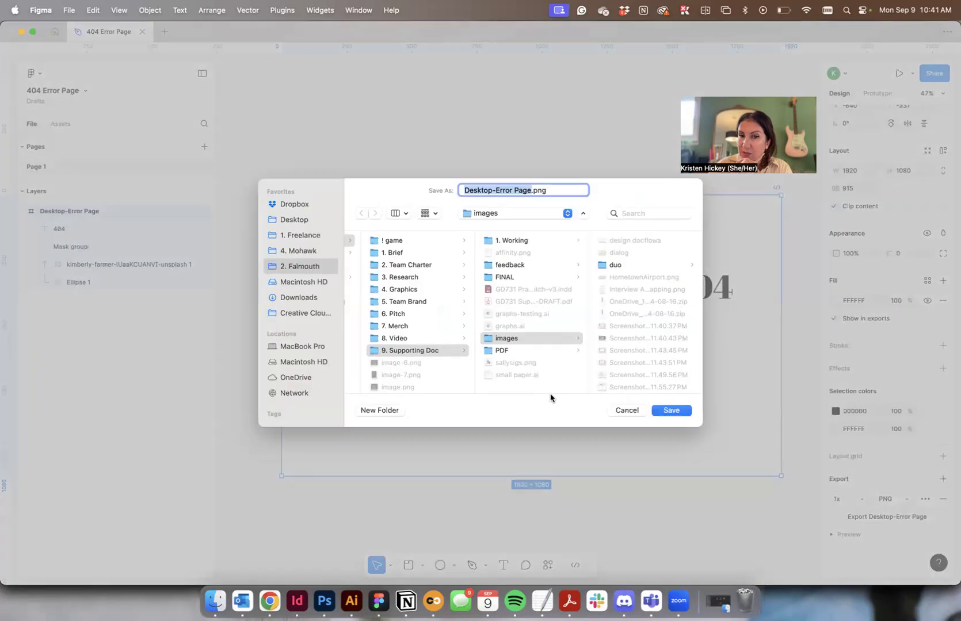
pyautogui.click(297, 251)
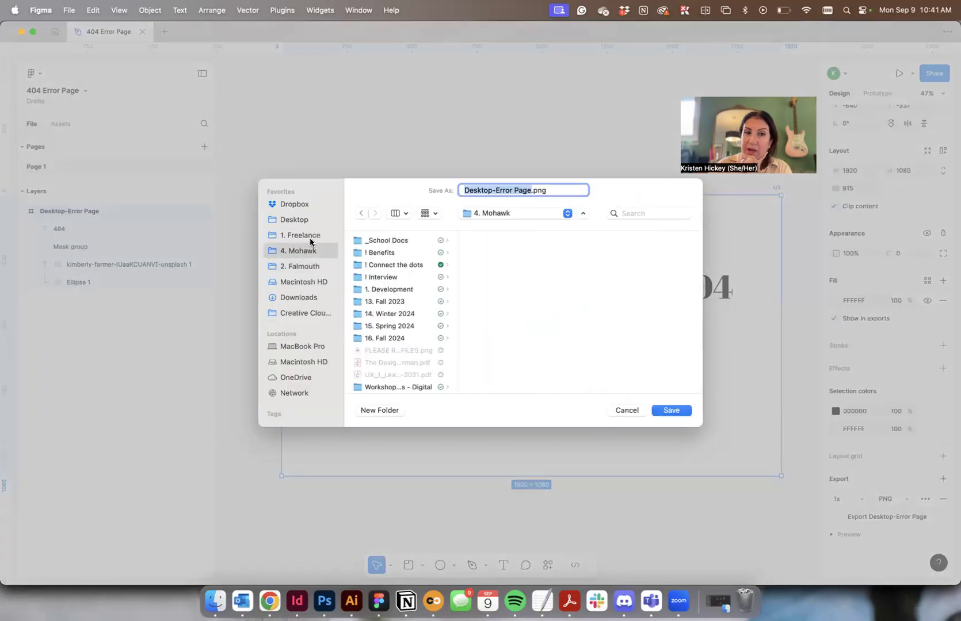
pyautogui.click(421, 341)
pyautogui.click(554, 266)
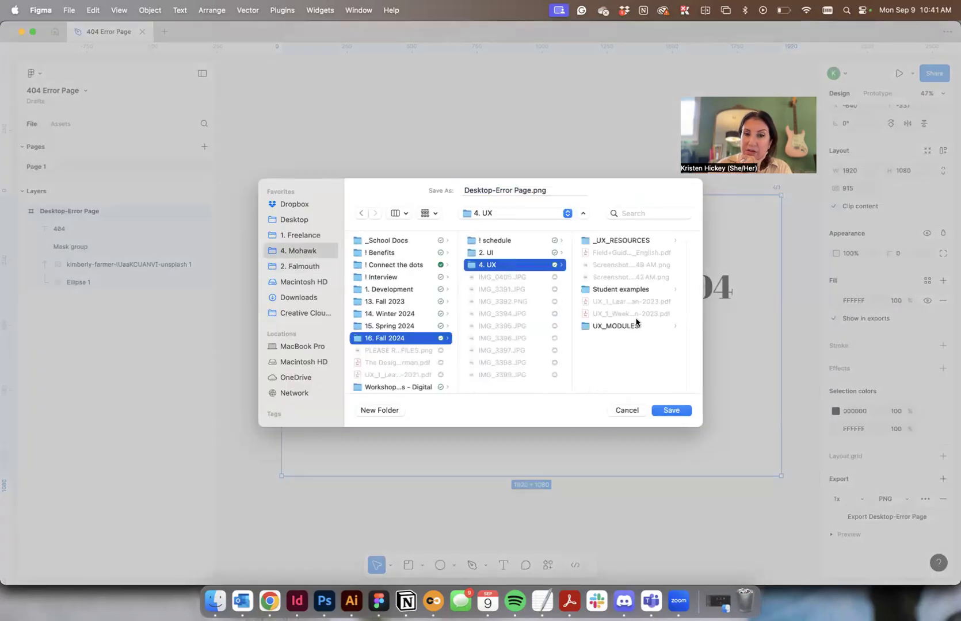
pyautogui.click(635, 325)
pyautogui.click(632, 313)
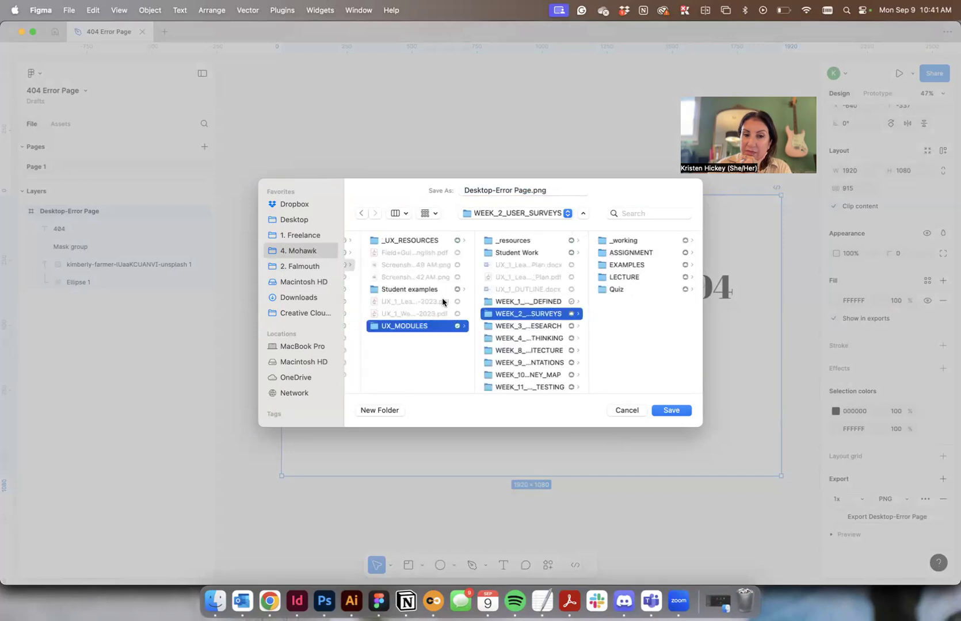
pyautogui.hscroll(-2, 442, 302)
pyautogui.hscroll(-6, 403, 300)
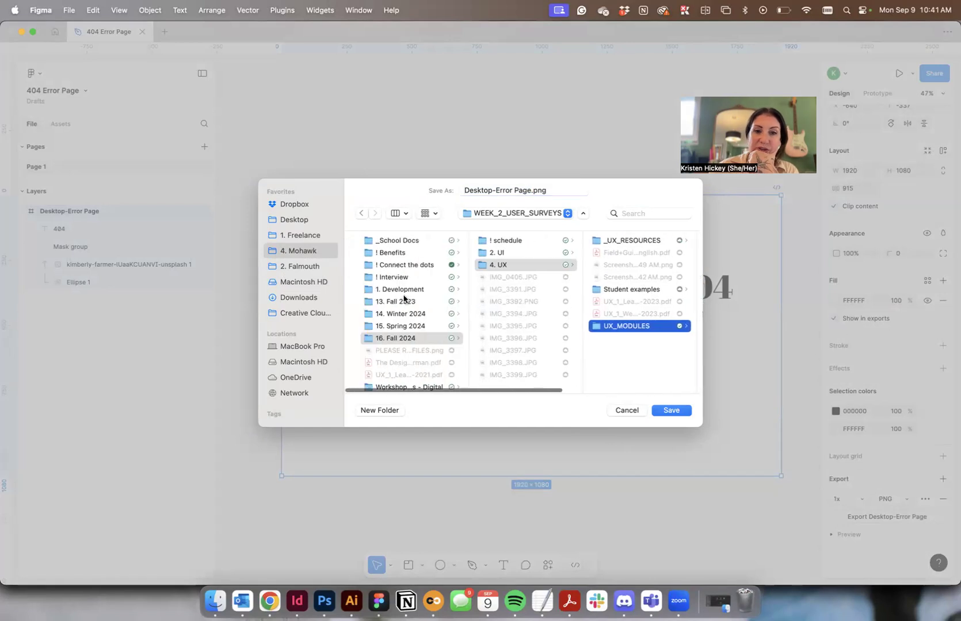
# Step: Save the exported Desktop-Error Page PNG in the TUTORIAL folder under 2. UI, UI_MODULES, WEEK_2_UI_TOOLS
pyautogui.click(547, 253)
pyautogui.click(636, 327)
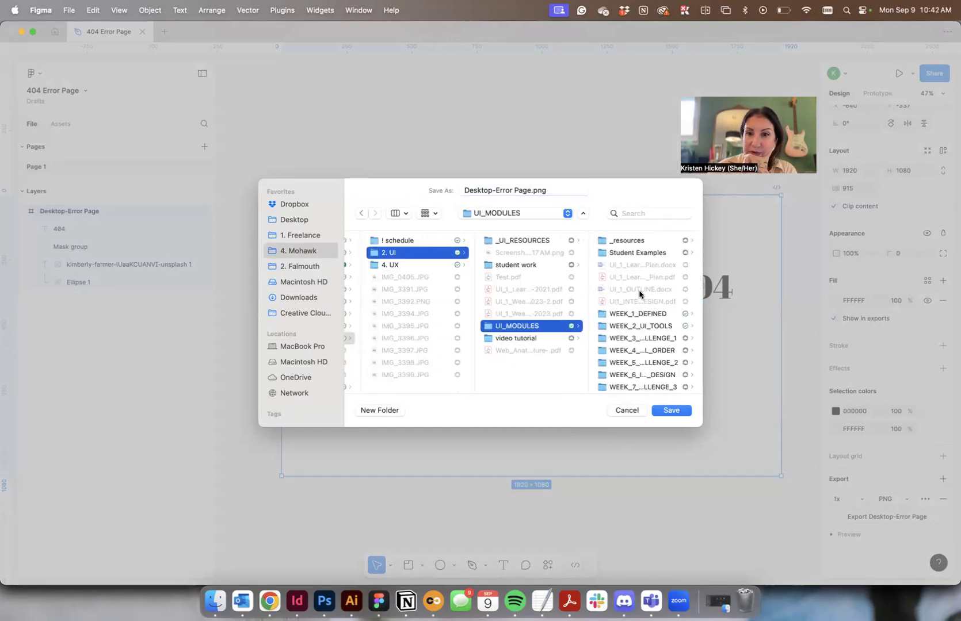
pyautogui.click(637, 326)
pyautogui.click(640, 292)
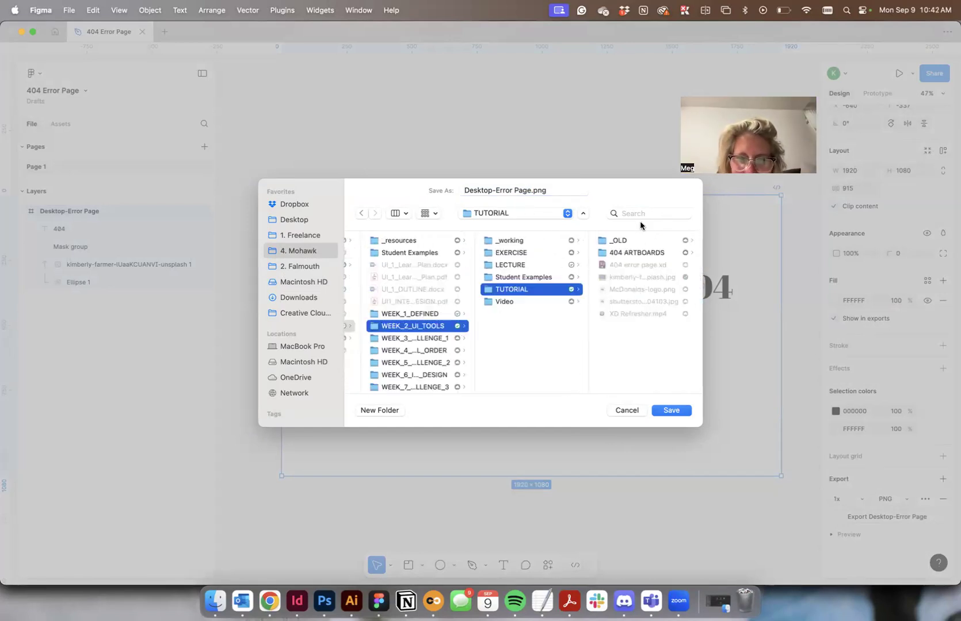
pyautogui.click(671, 411)
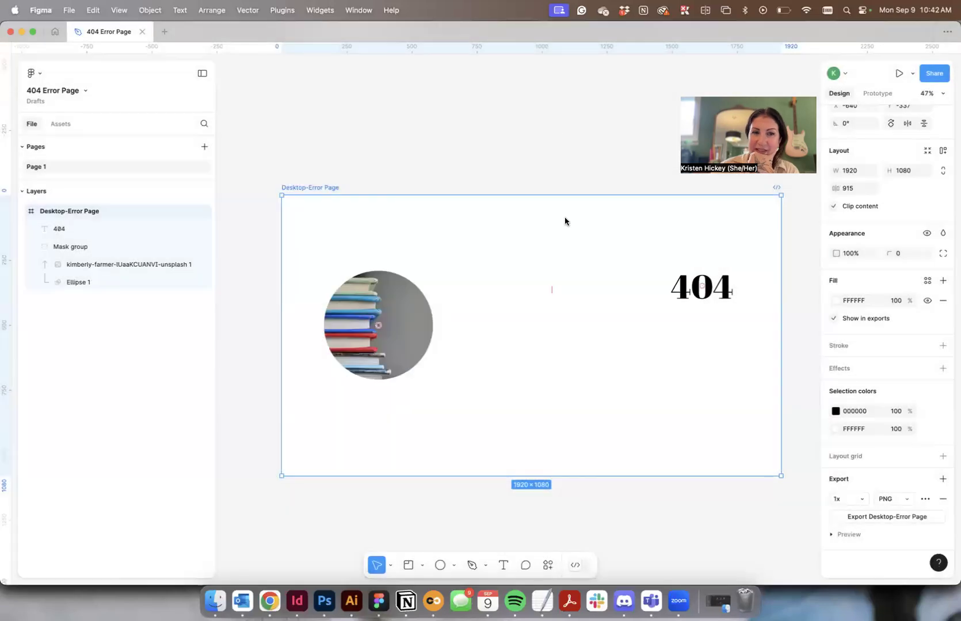
# Step: Switch to Finder to preview the exported Desktop-Error Page.png, return to Figma and deselect the frame
pyautogui.click(215, 601)
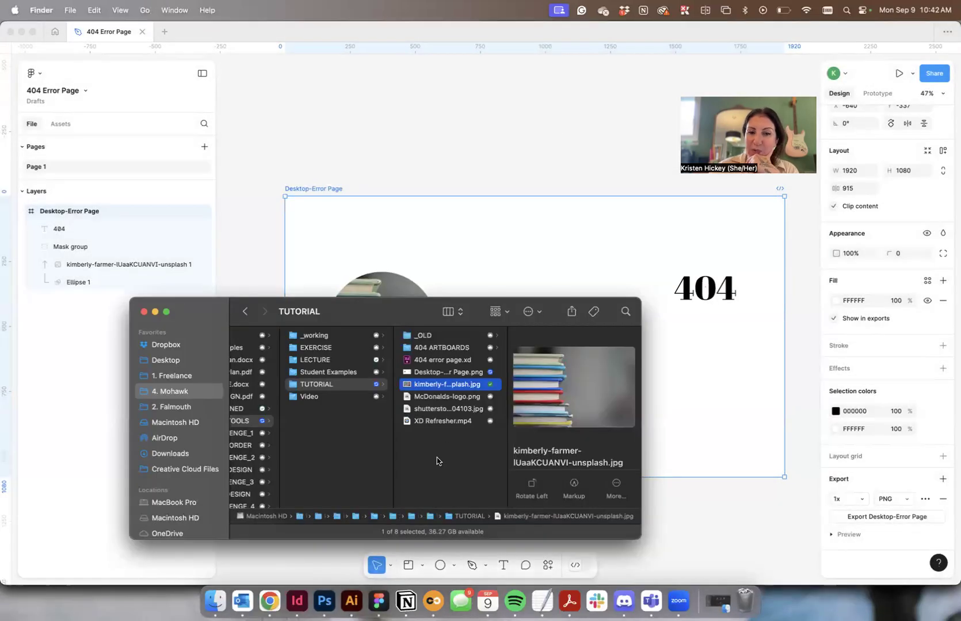
pyautogui.click(449, 373)
pyautogui.press('space')
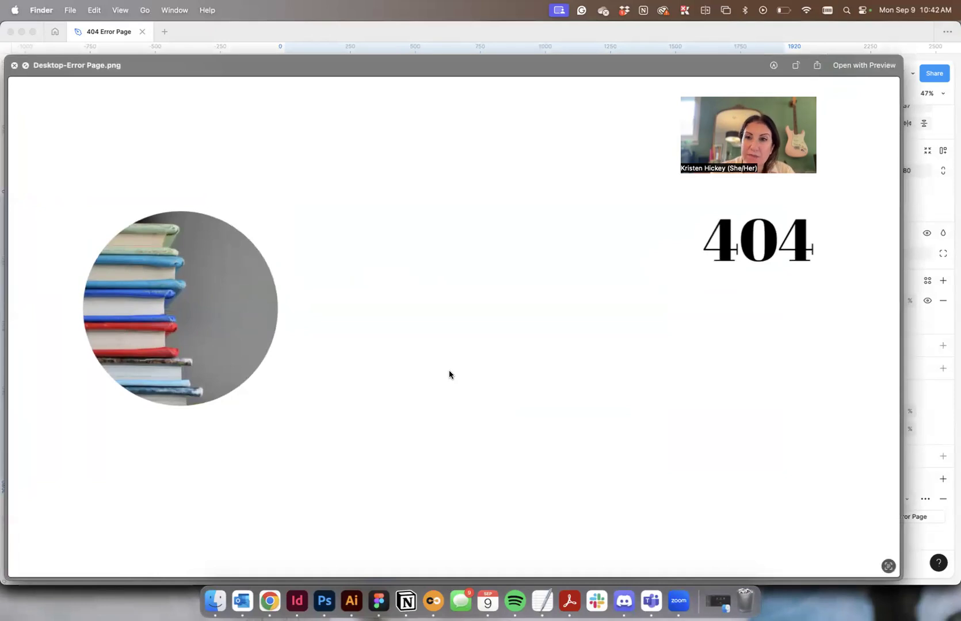
pyautogui.press('space')
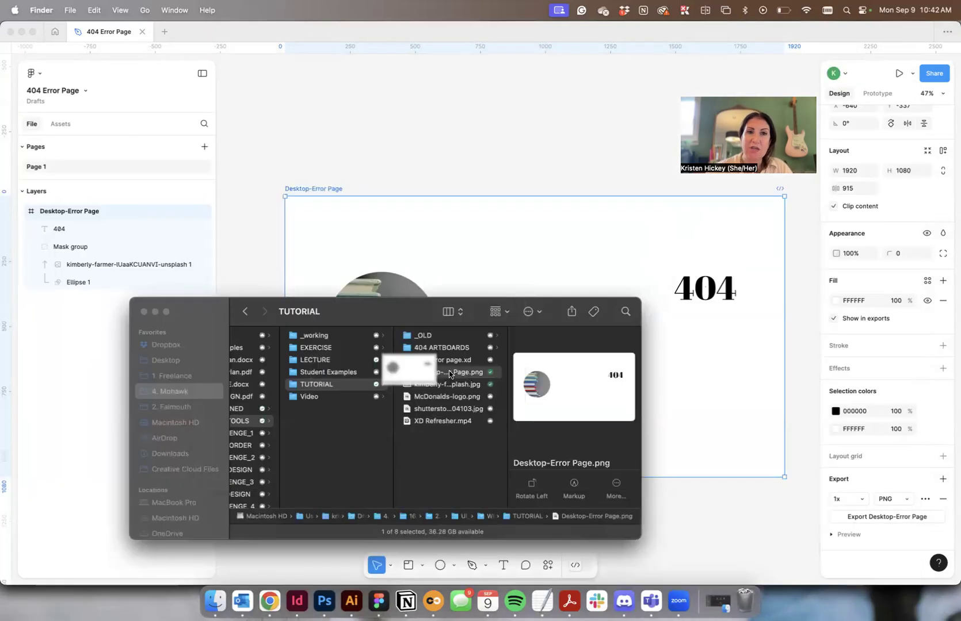
pyautogui.click(509, 146)
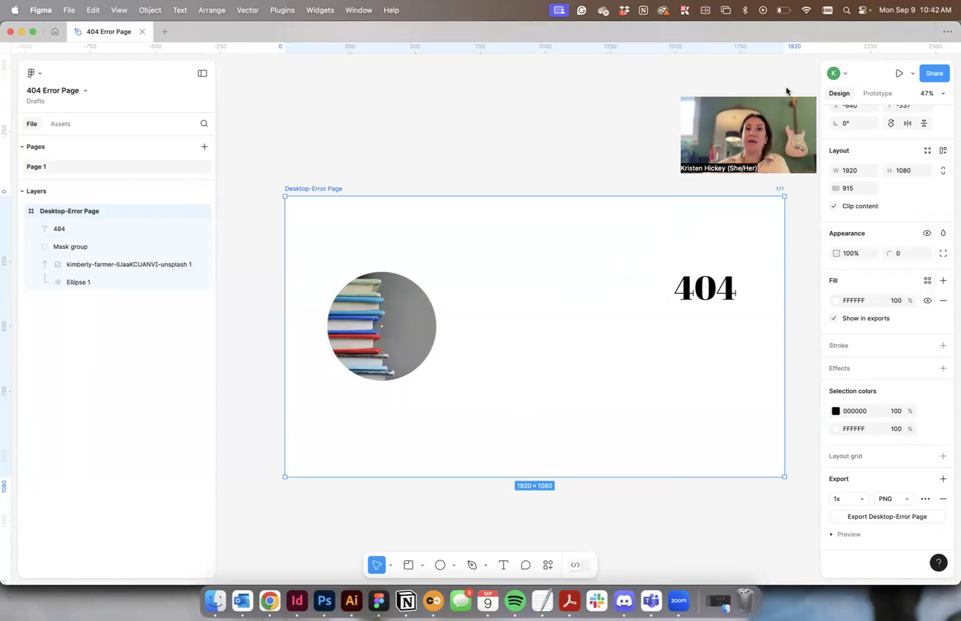
pyautogui.click(544, 144)
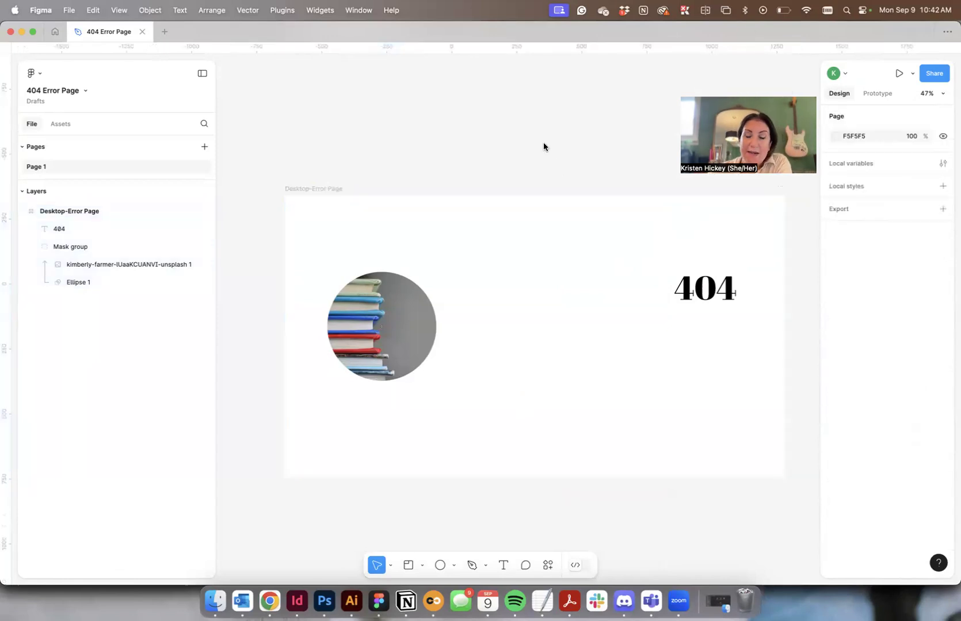
# Step: Switch to Chrome to view the DSW 404 page example and open the 404 Error Page exercise brief
pyautogui.click(270, 601)
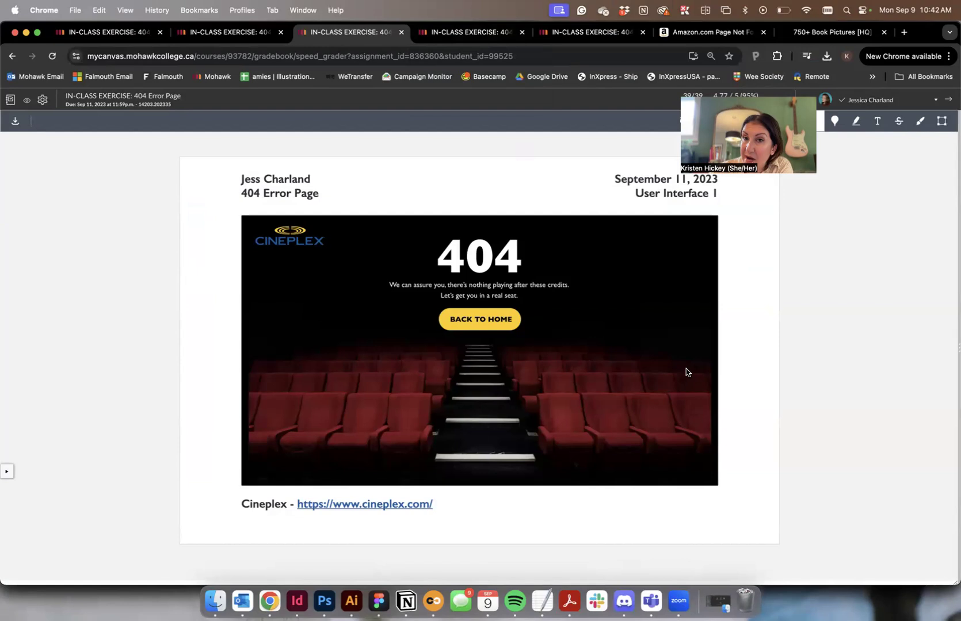
pyautogui.click(434, 34)
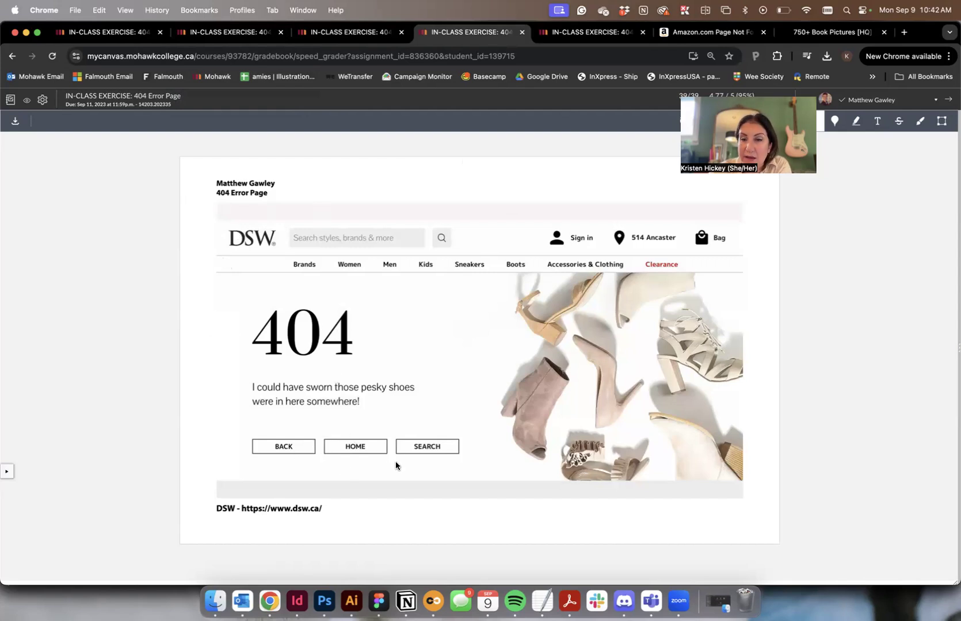
pyautogui.click(104, 33)
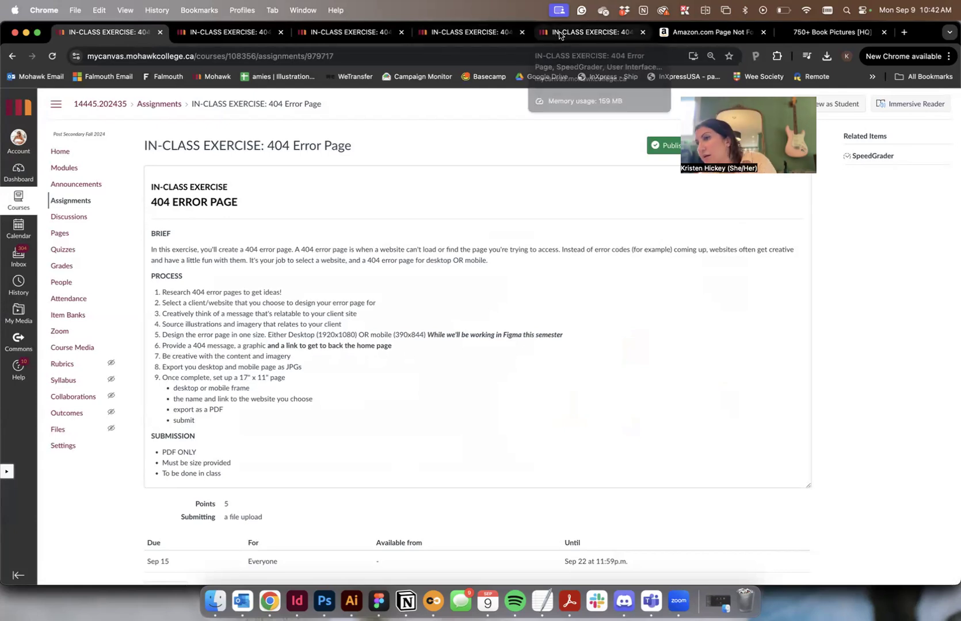
pyautogui.moveTo(713, 93); pyautogui.dragTo(783, 49)
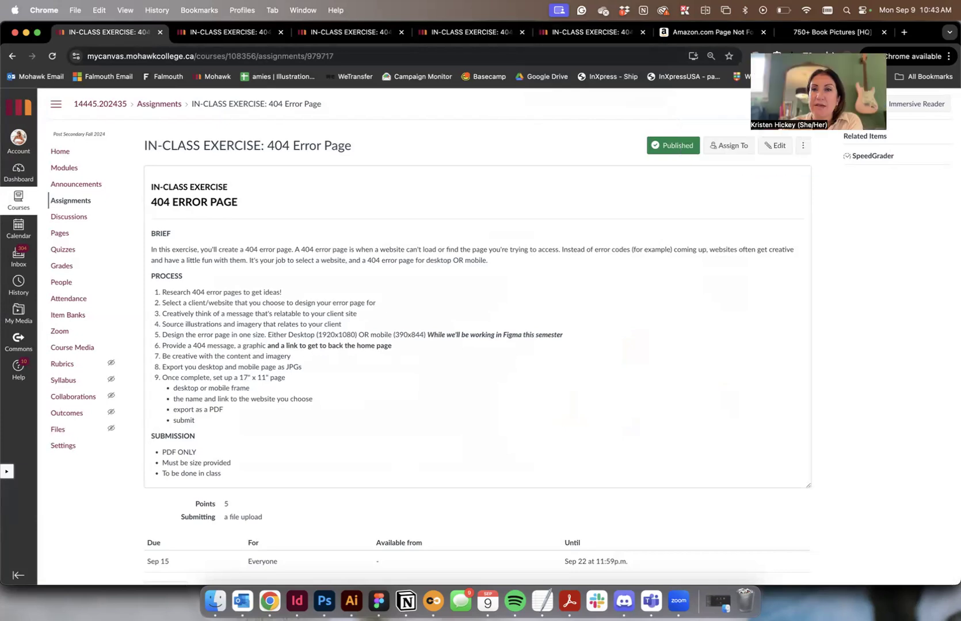
pyautogui.click(783, 51)
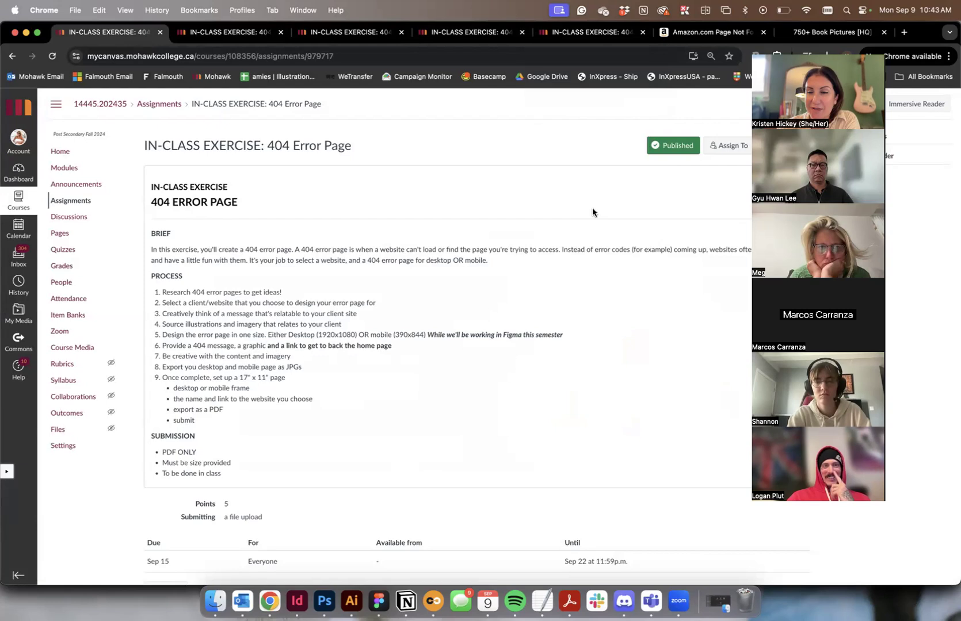
pyautogui.scroll(-1, 489, 378)
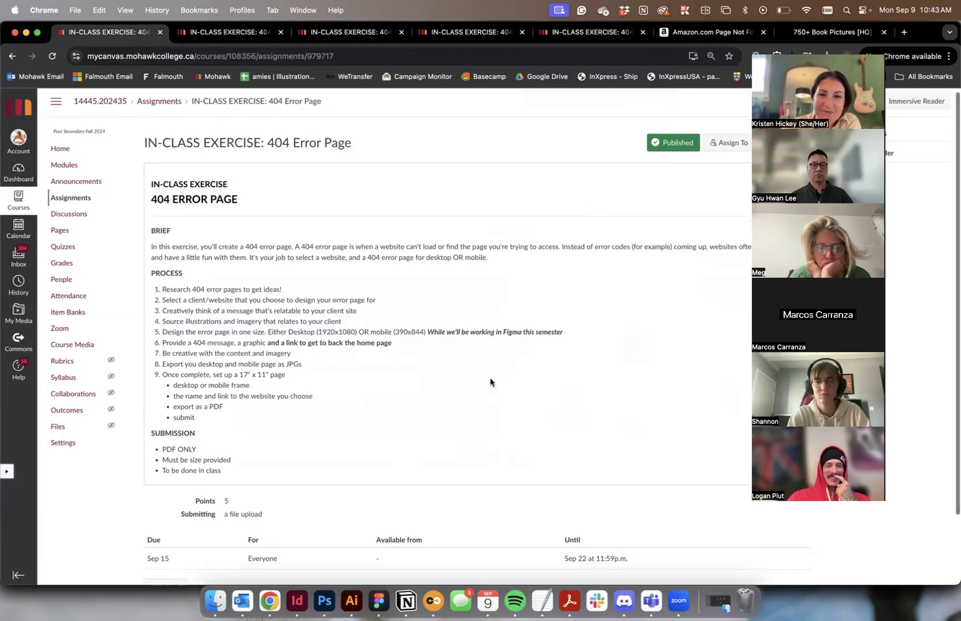
pyautogui.scroll(-1, 521, 388)
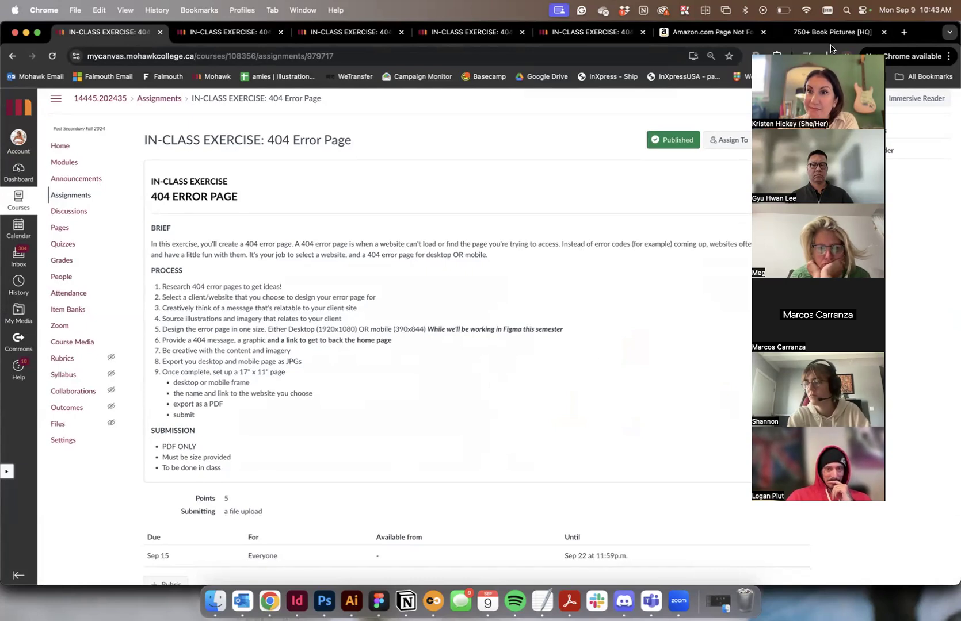
pyautogui.moveTo(852, 33); pyautogui.dragTo(726, 11)
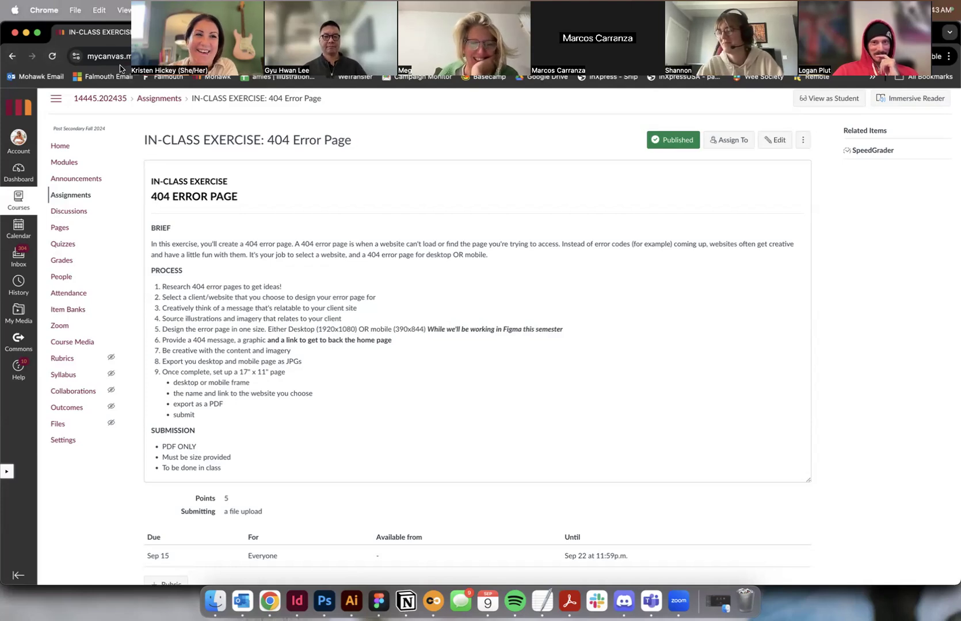
pyautogui.moveTo(121, 26); pyautogui.dragTo(889, 76)
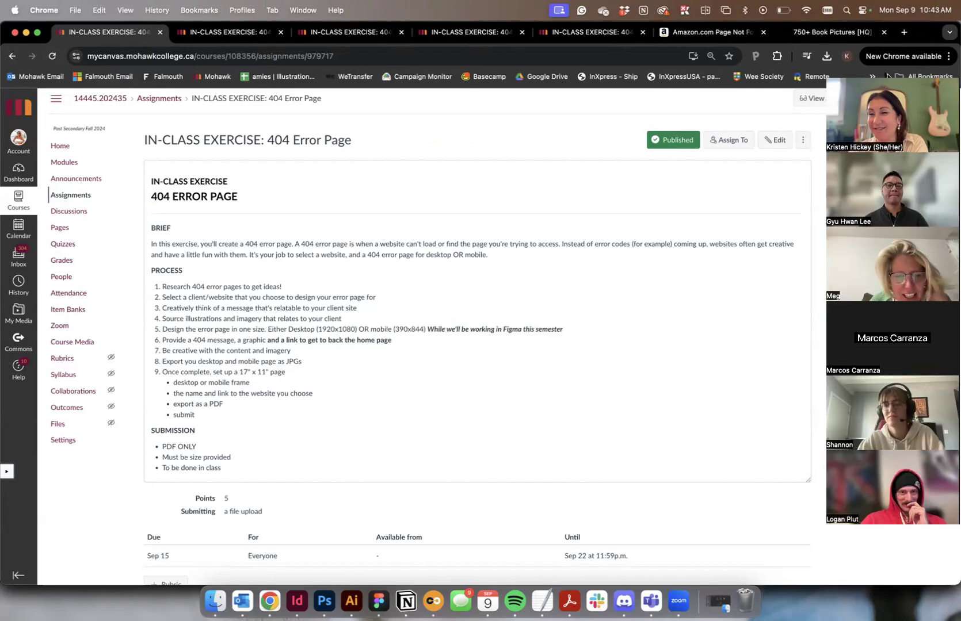